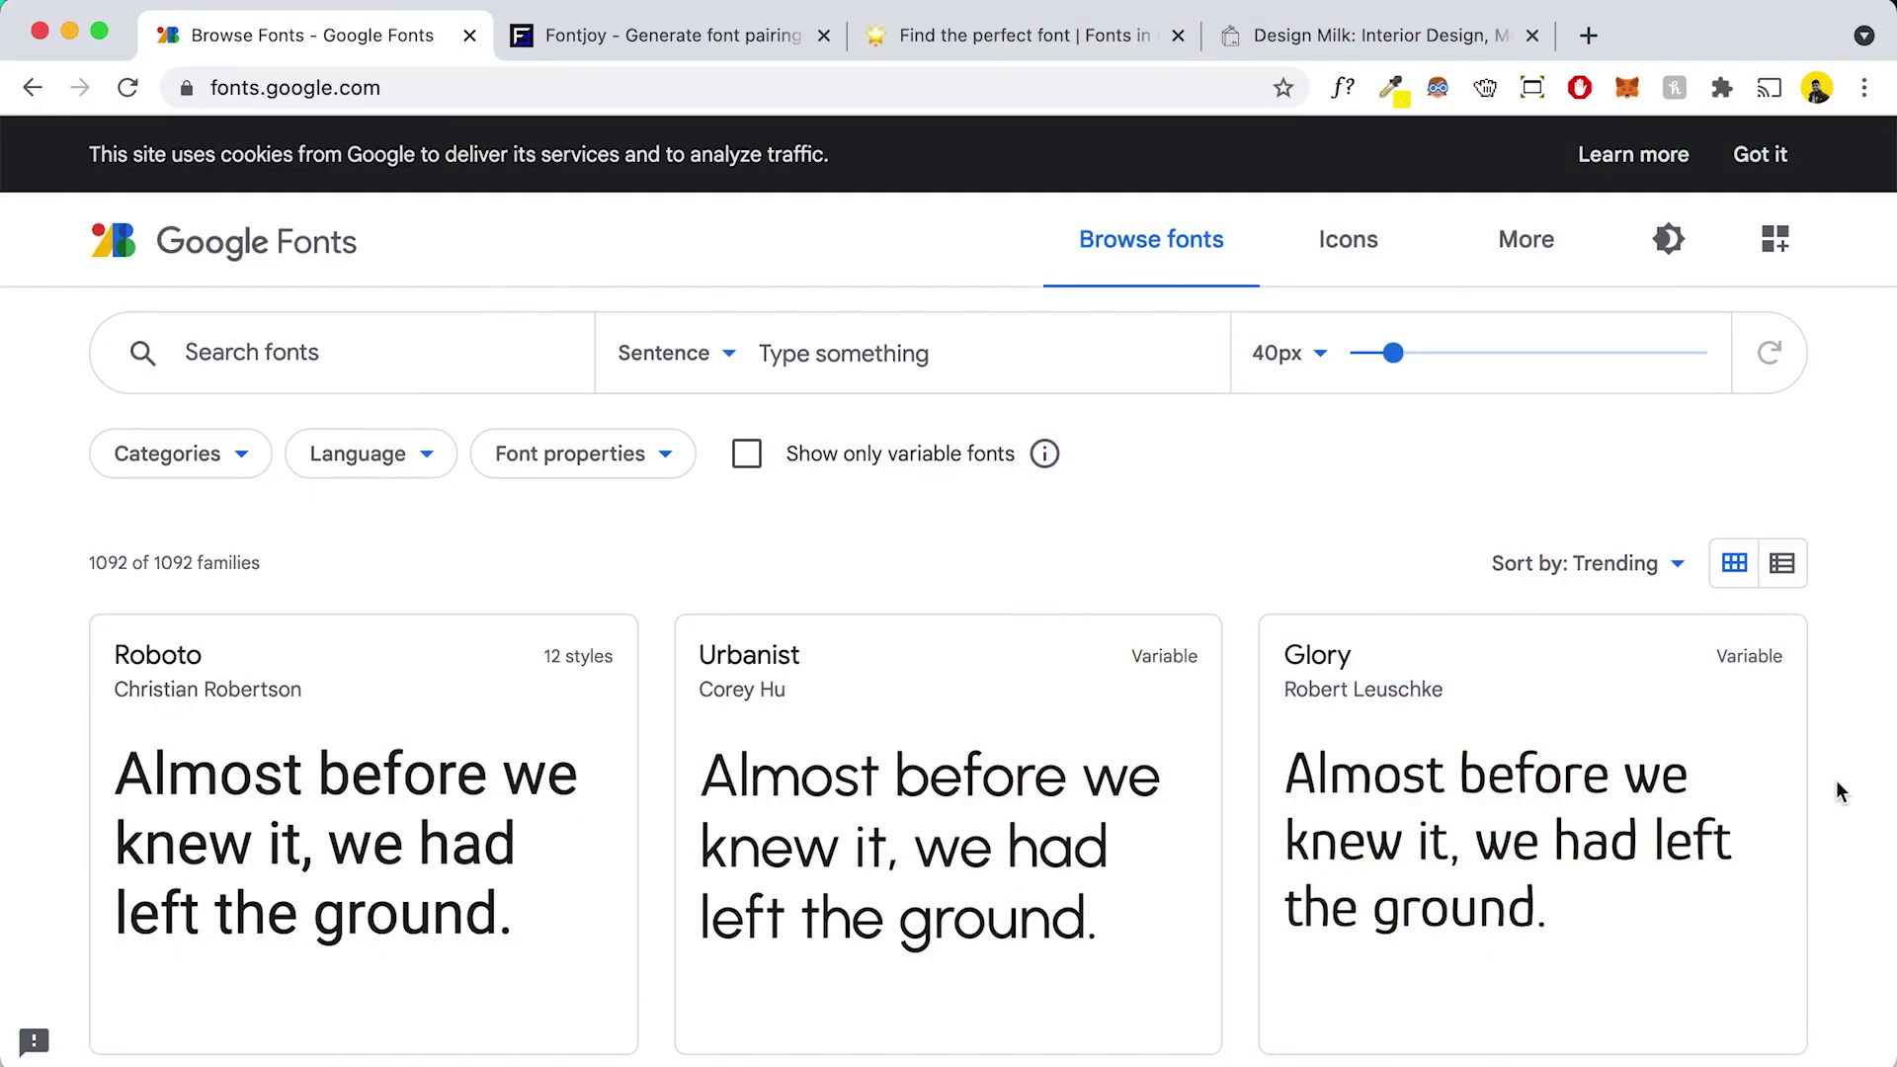
- Jump to the third tab, the Fonts in the Wild gallery, with Super+3
{"action": "key", "text": "super+3"}
{"action": "scroll", "coordinate": [22, 306], "scroll_direction": "down", "scroll_amount": 5}
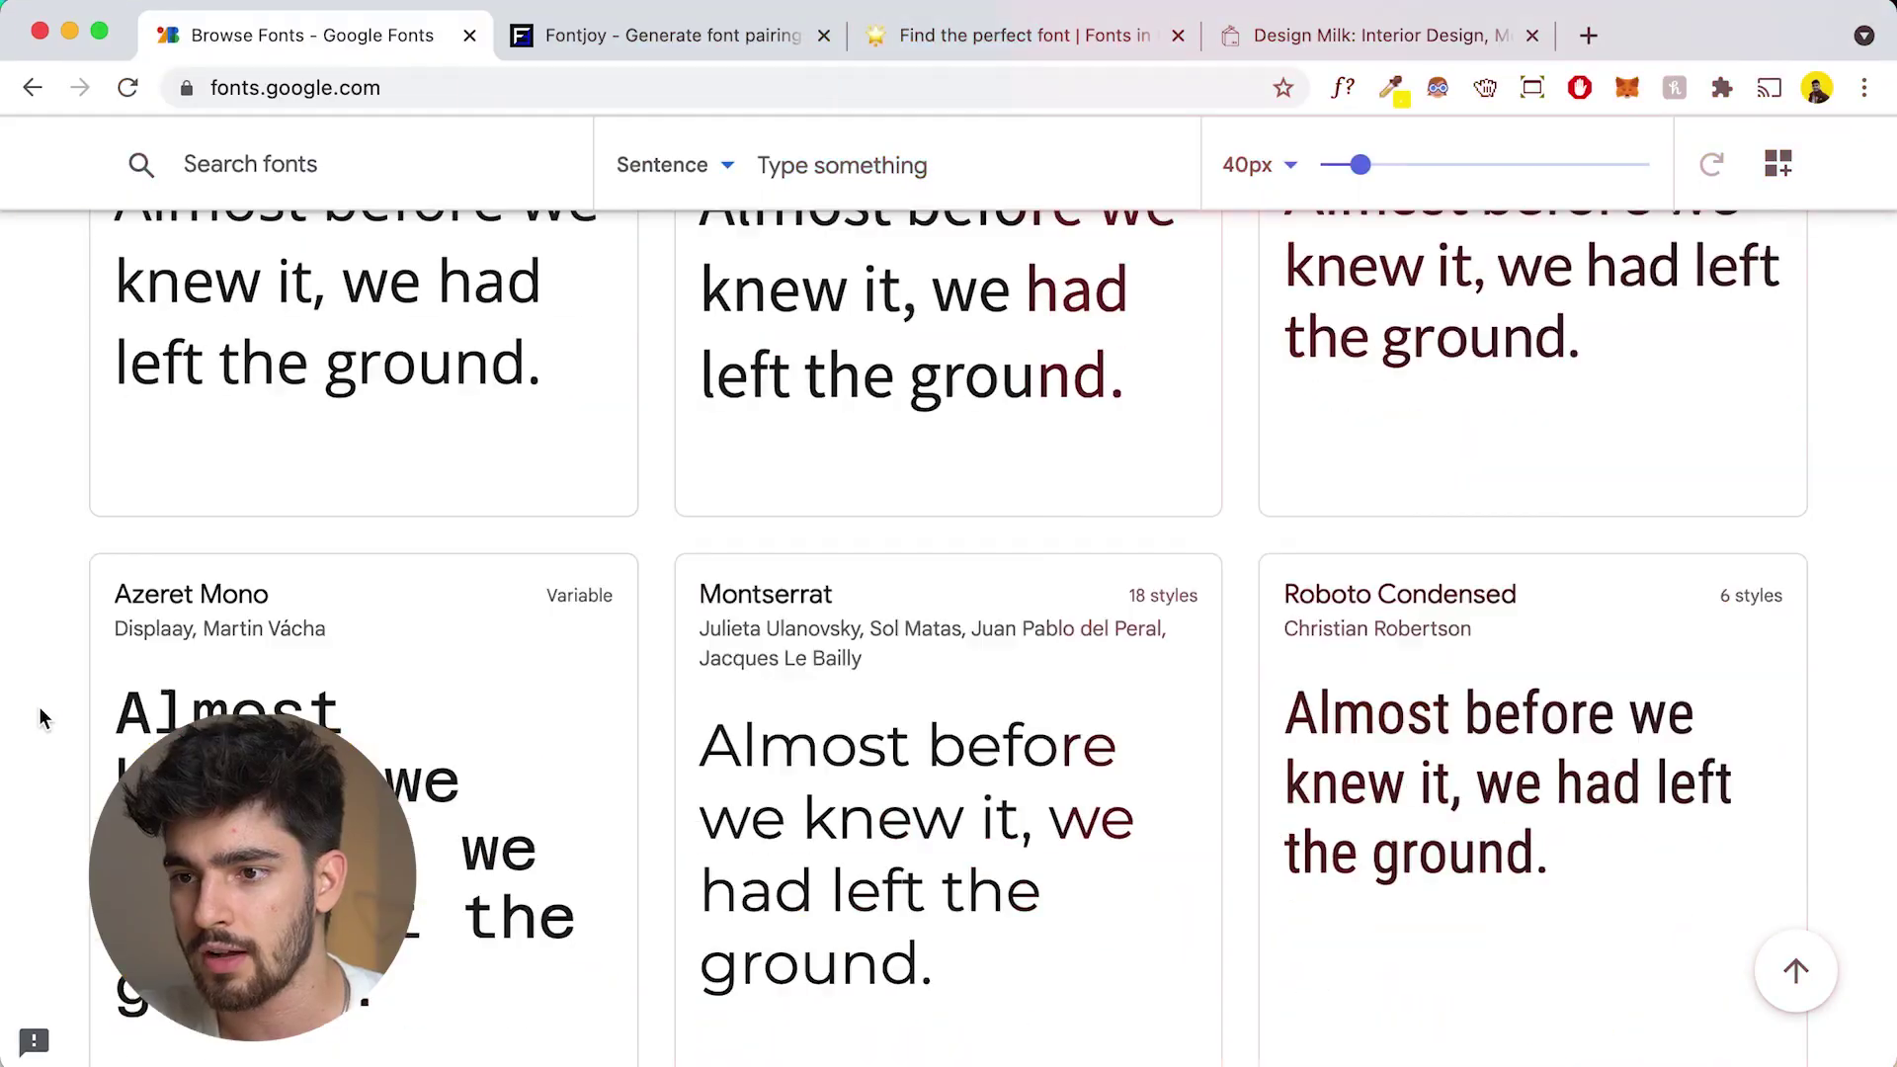
- Review the Google Fonts Categories and Font properties filters, then switch to Fonts in the Wild
{"action": "scroll", "coordinate": [38, 708], "scroll_direction": "down", "scroll_amount": 5}
{"action": "scroll", "coordinate": [39, 708], "scroll_direction": "down", "scroll_amount": 5}
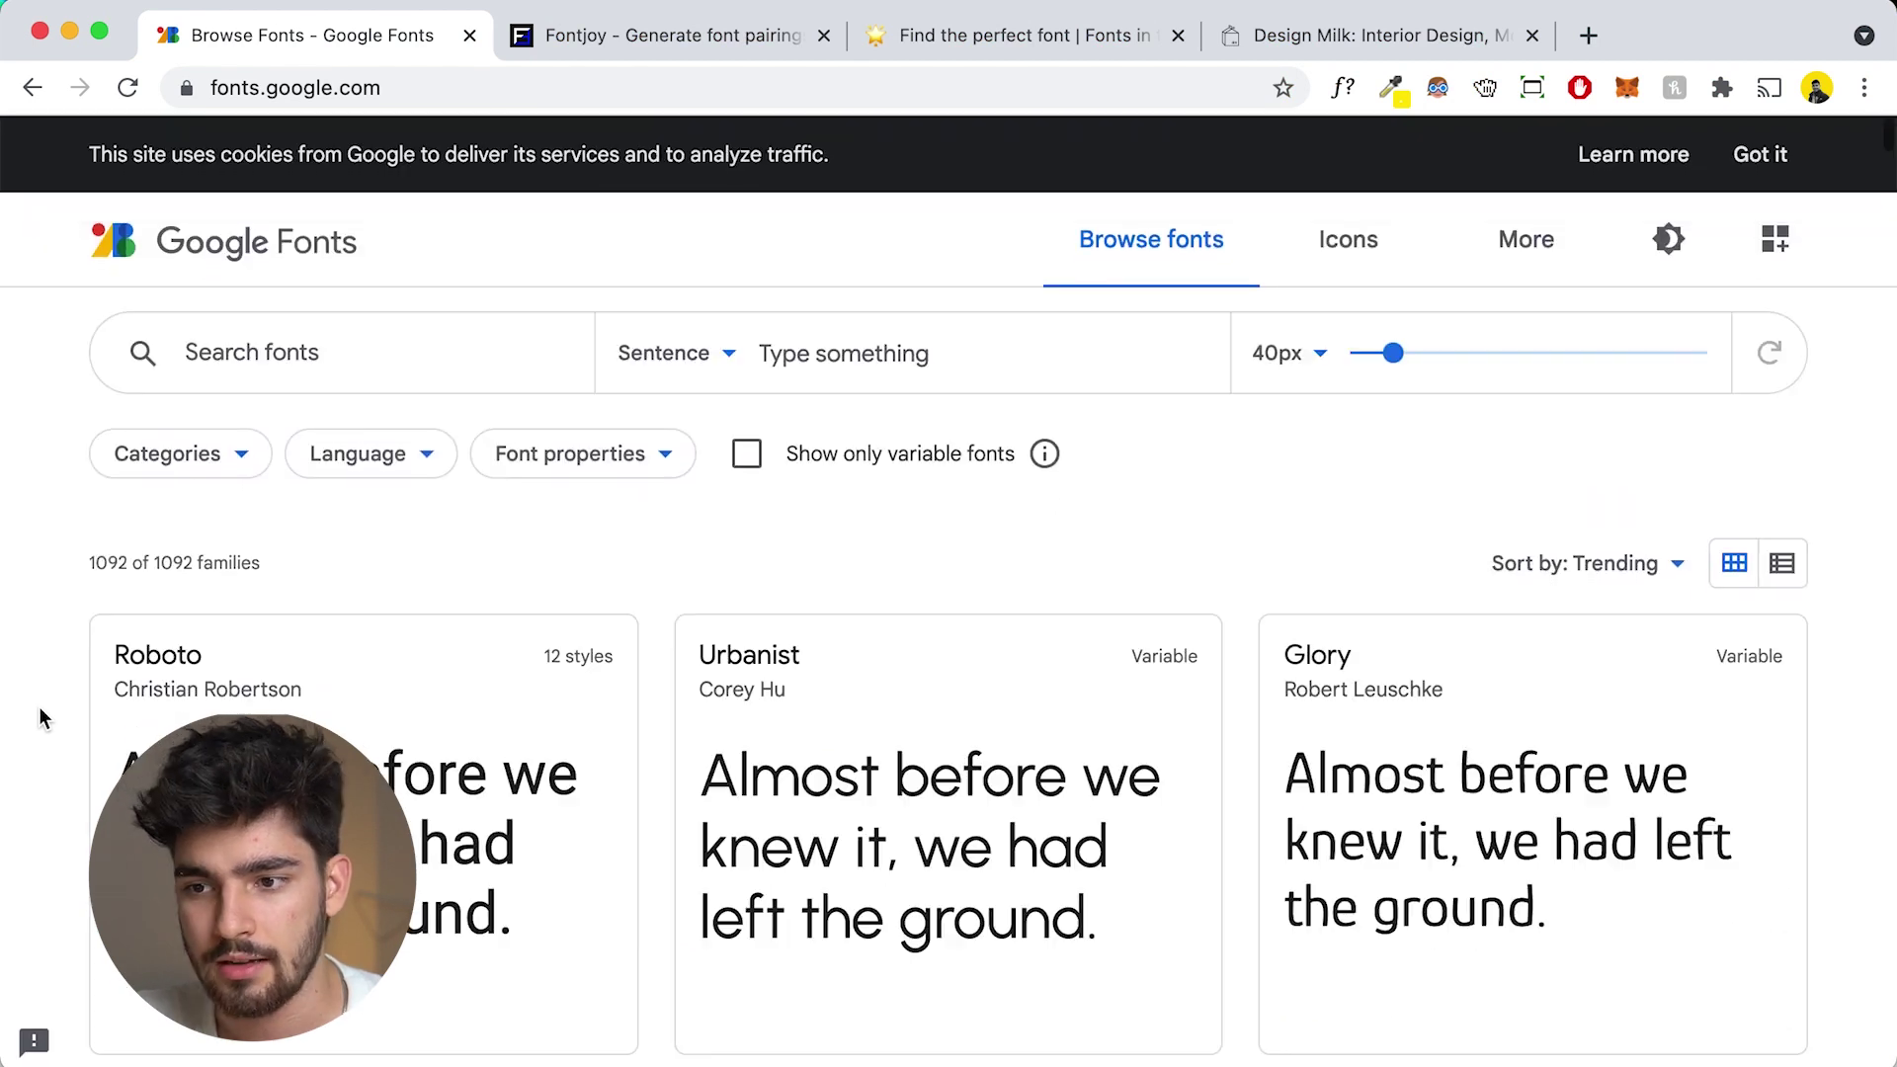
{"action": "left_click", "coordinate": [238, 454]}
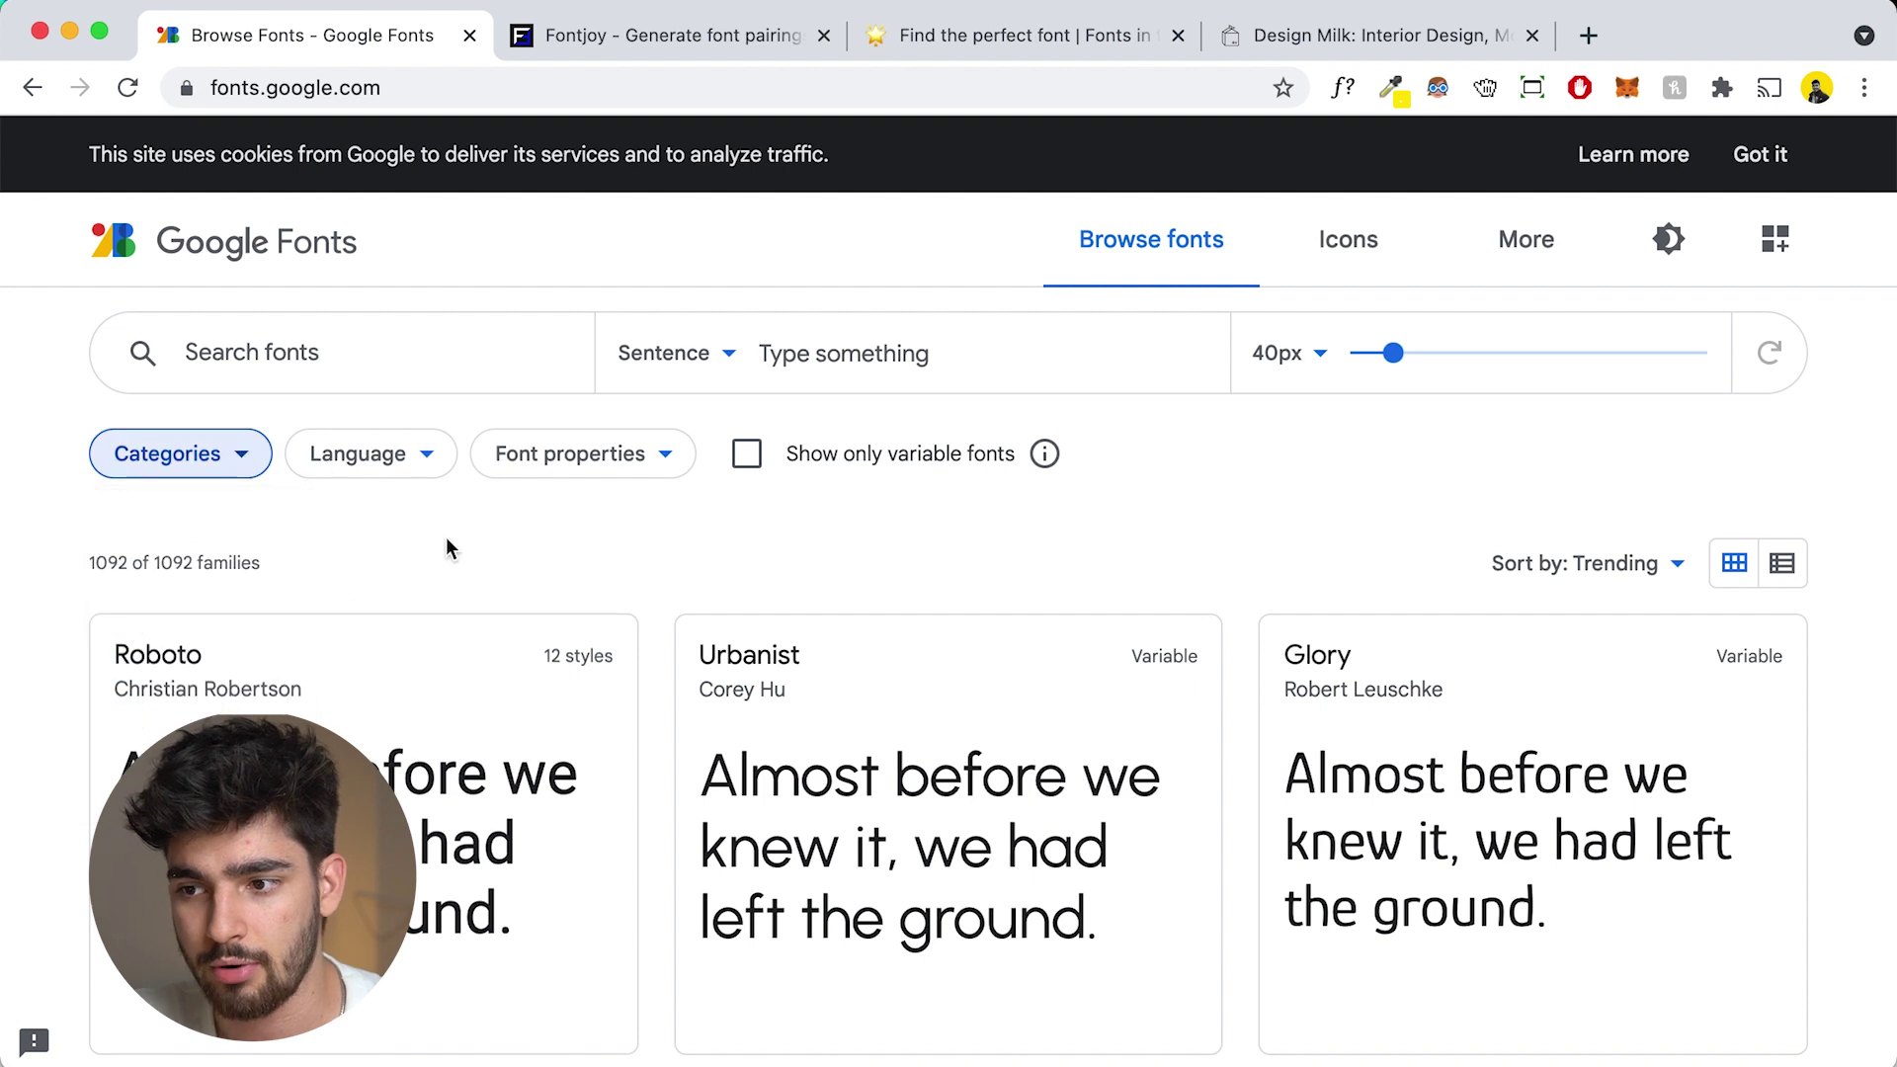
{"action": "left_click", "coordinate": [593, 452]}
{"action": "left_click", "coordinate": [5, 571]}
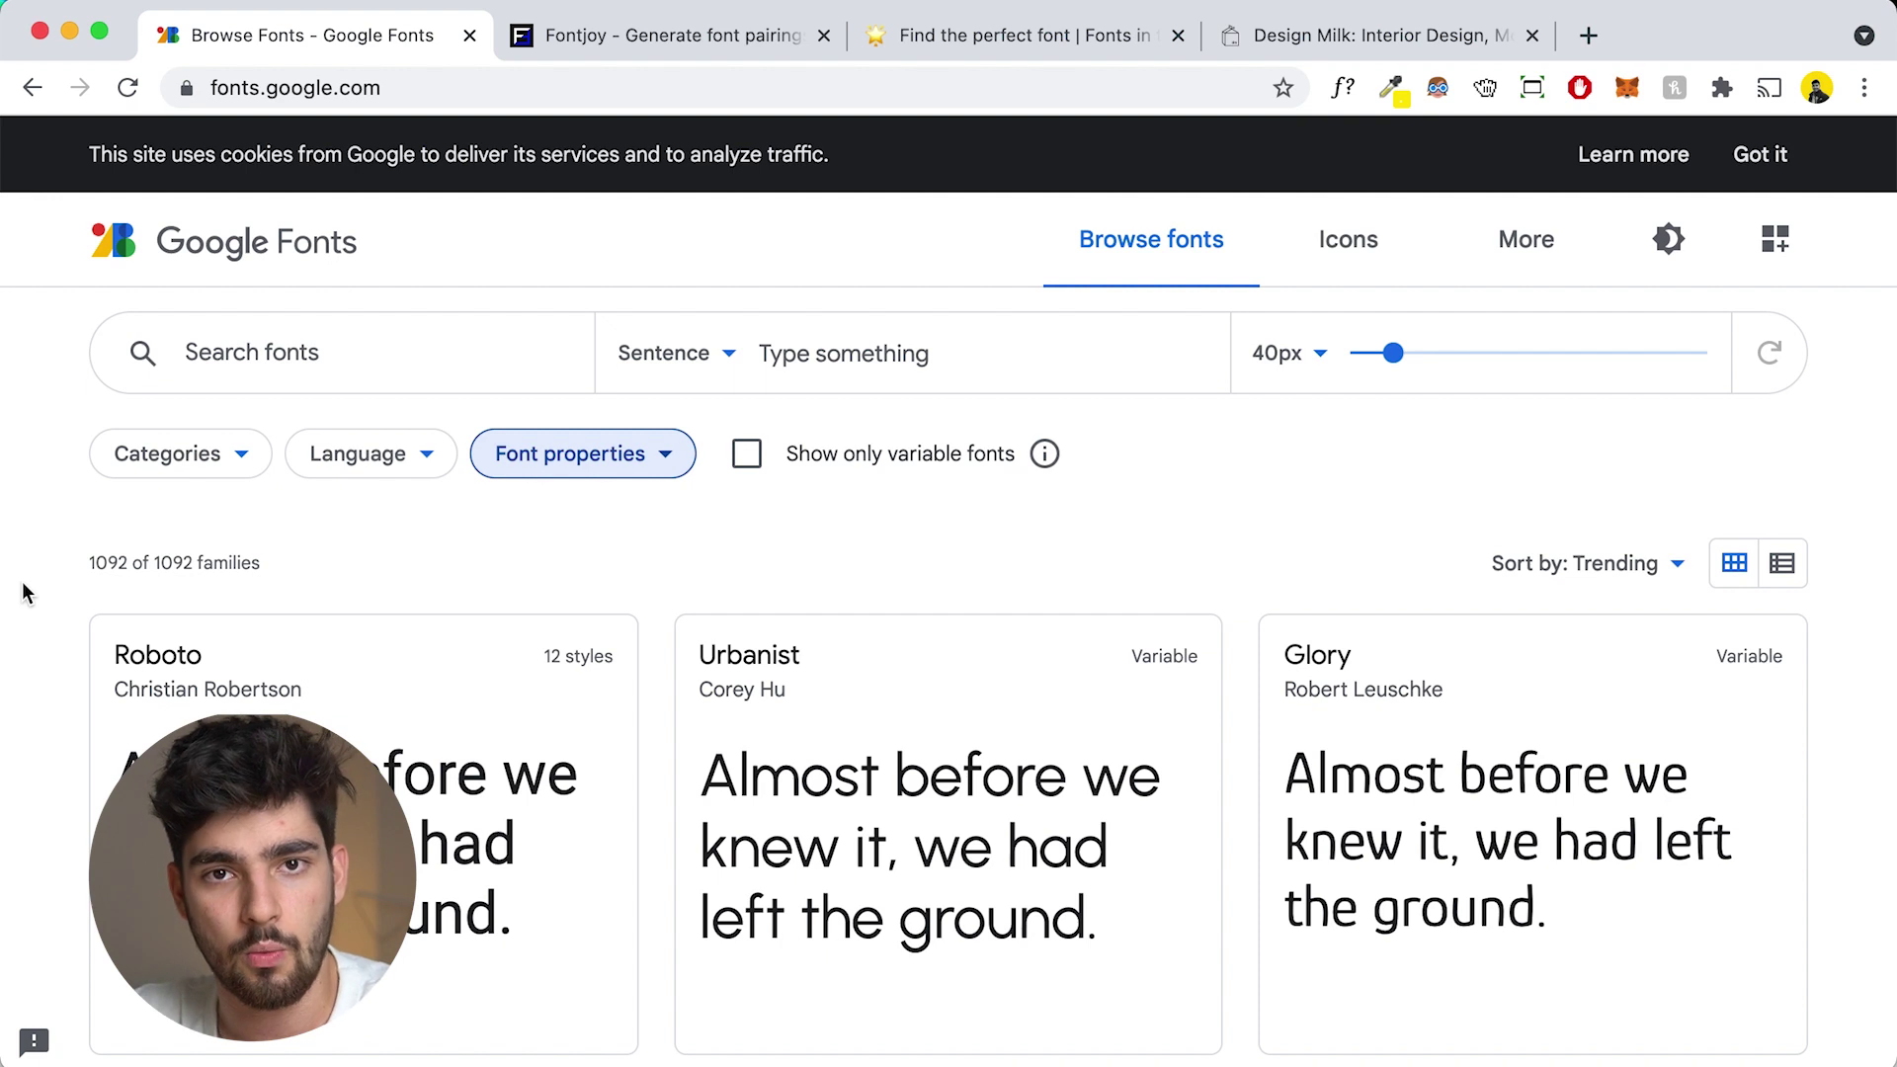
{"action": "left_click", "coordinate": [1053, 38]}
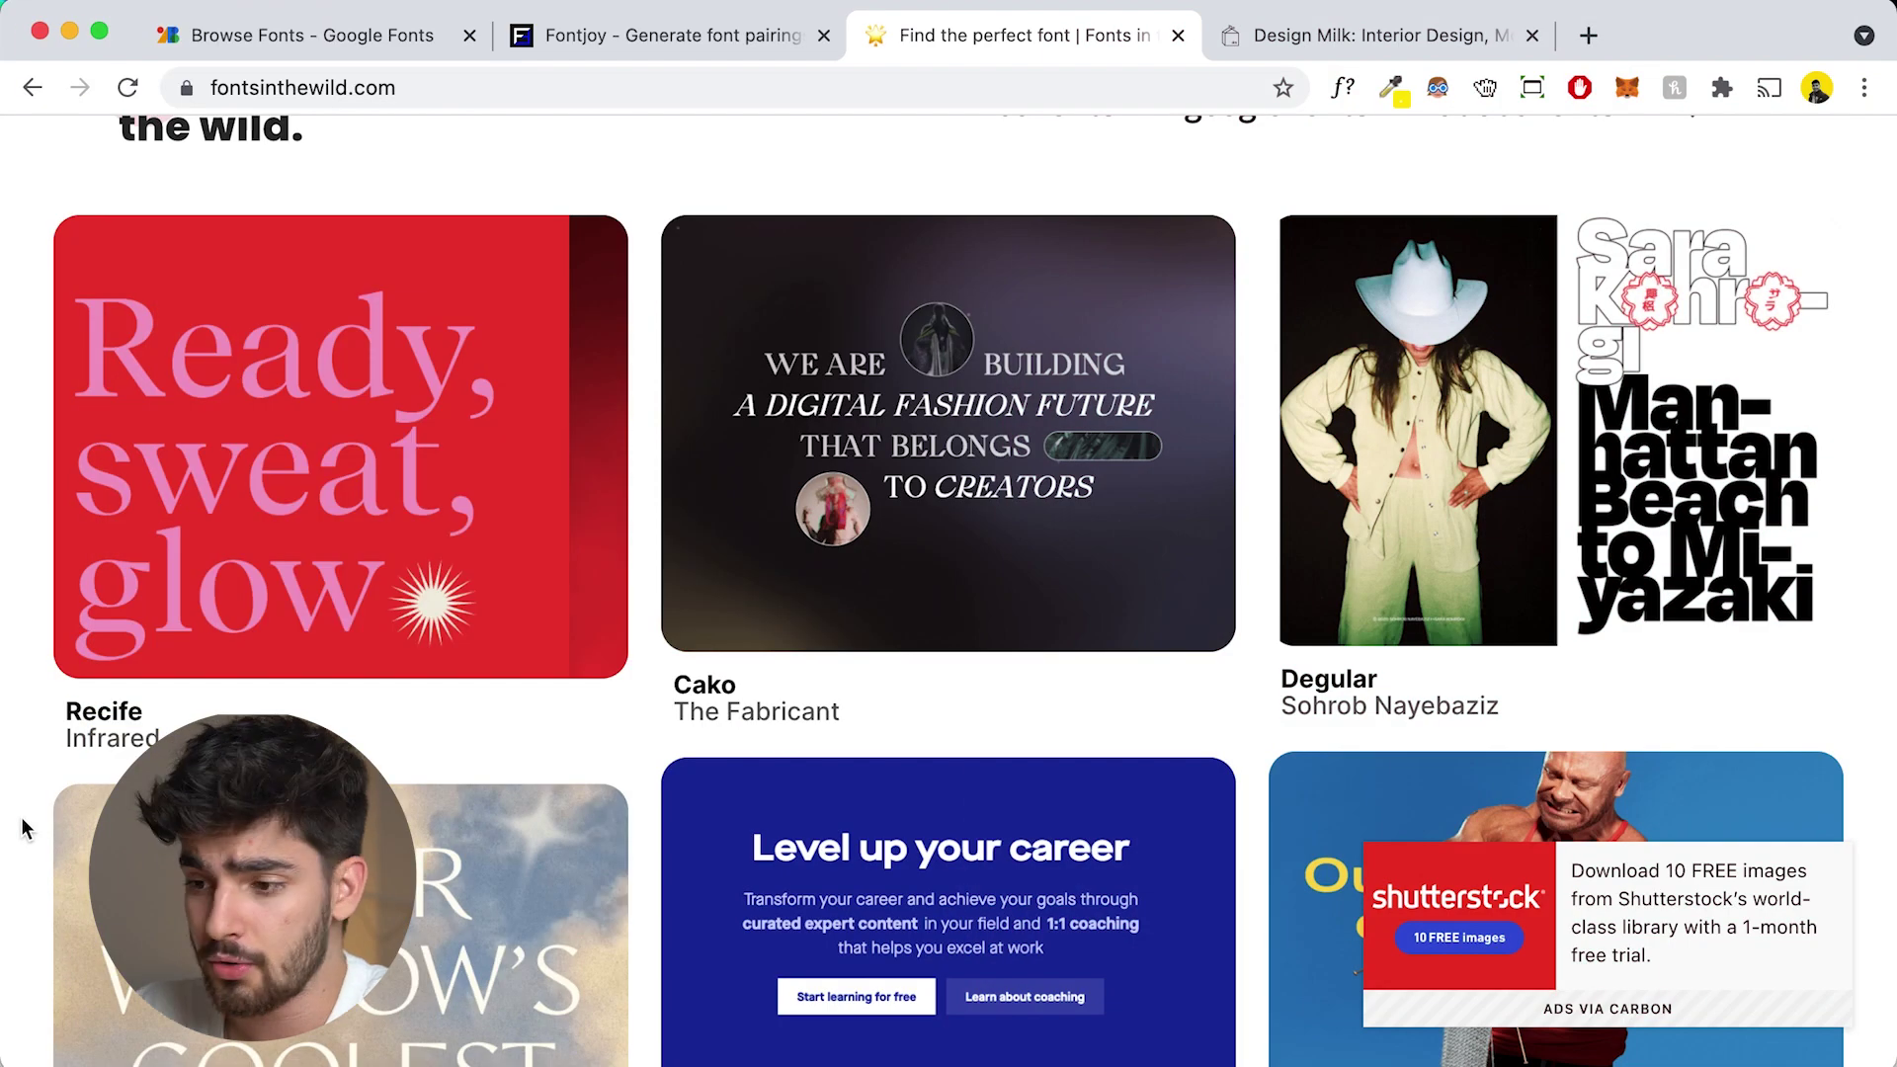
- Scroll the gallery down to Maison Neue, Best Practicer and Sporting Grotesque
{"action": "scroll", "coordinate": [22, 820], "scroll_direction": "down", "scroll_amount": 5}
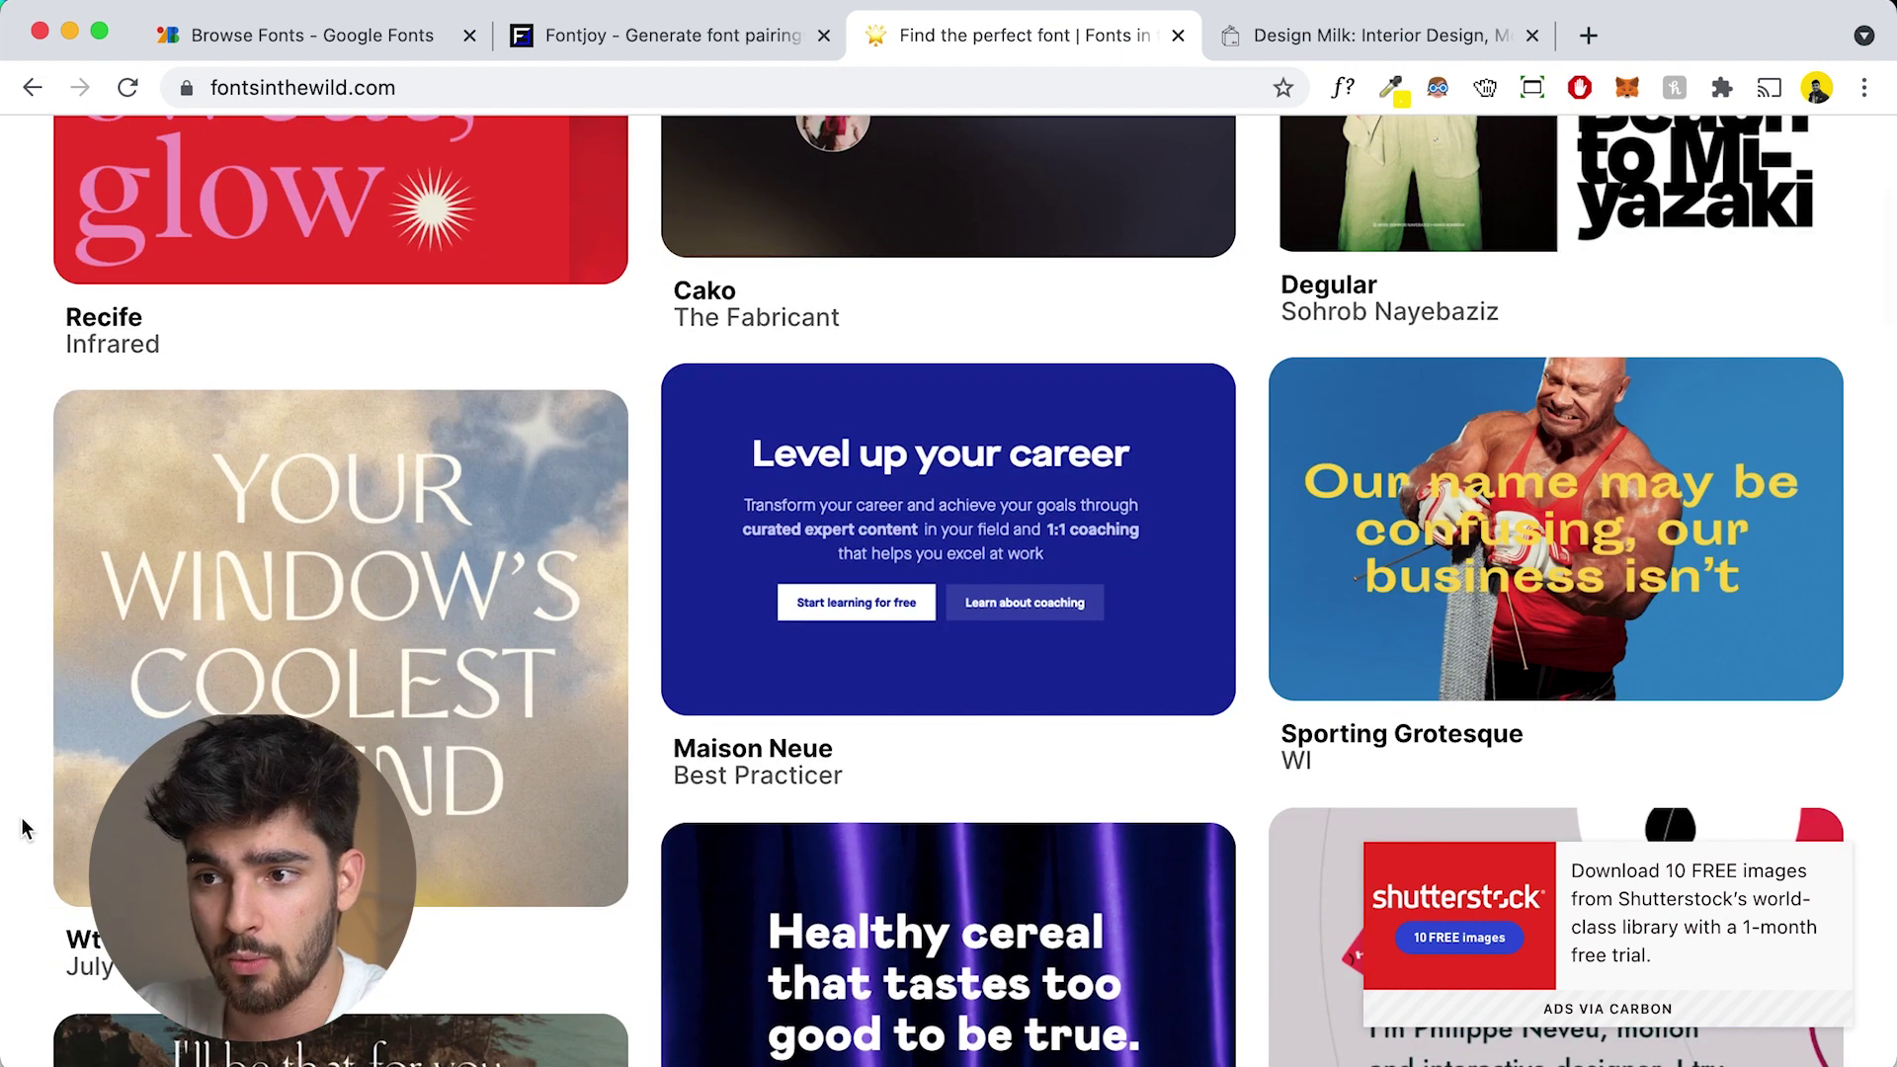
{"action": "scroll", "coordinate": [21, 820], "scroll_direction": "down", "scroll_amount": 7}
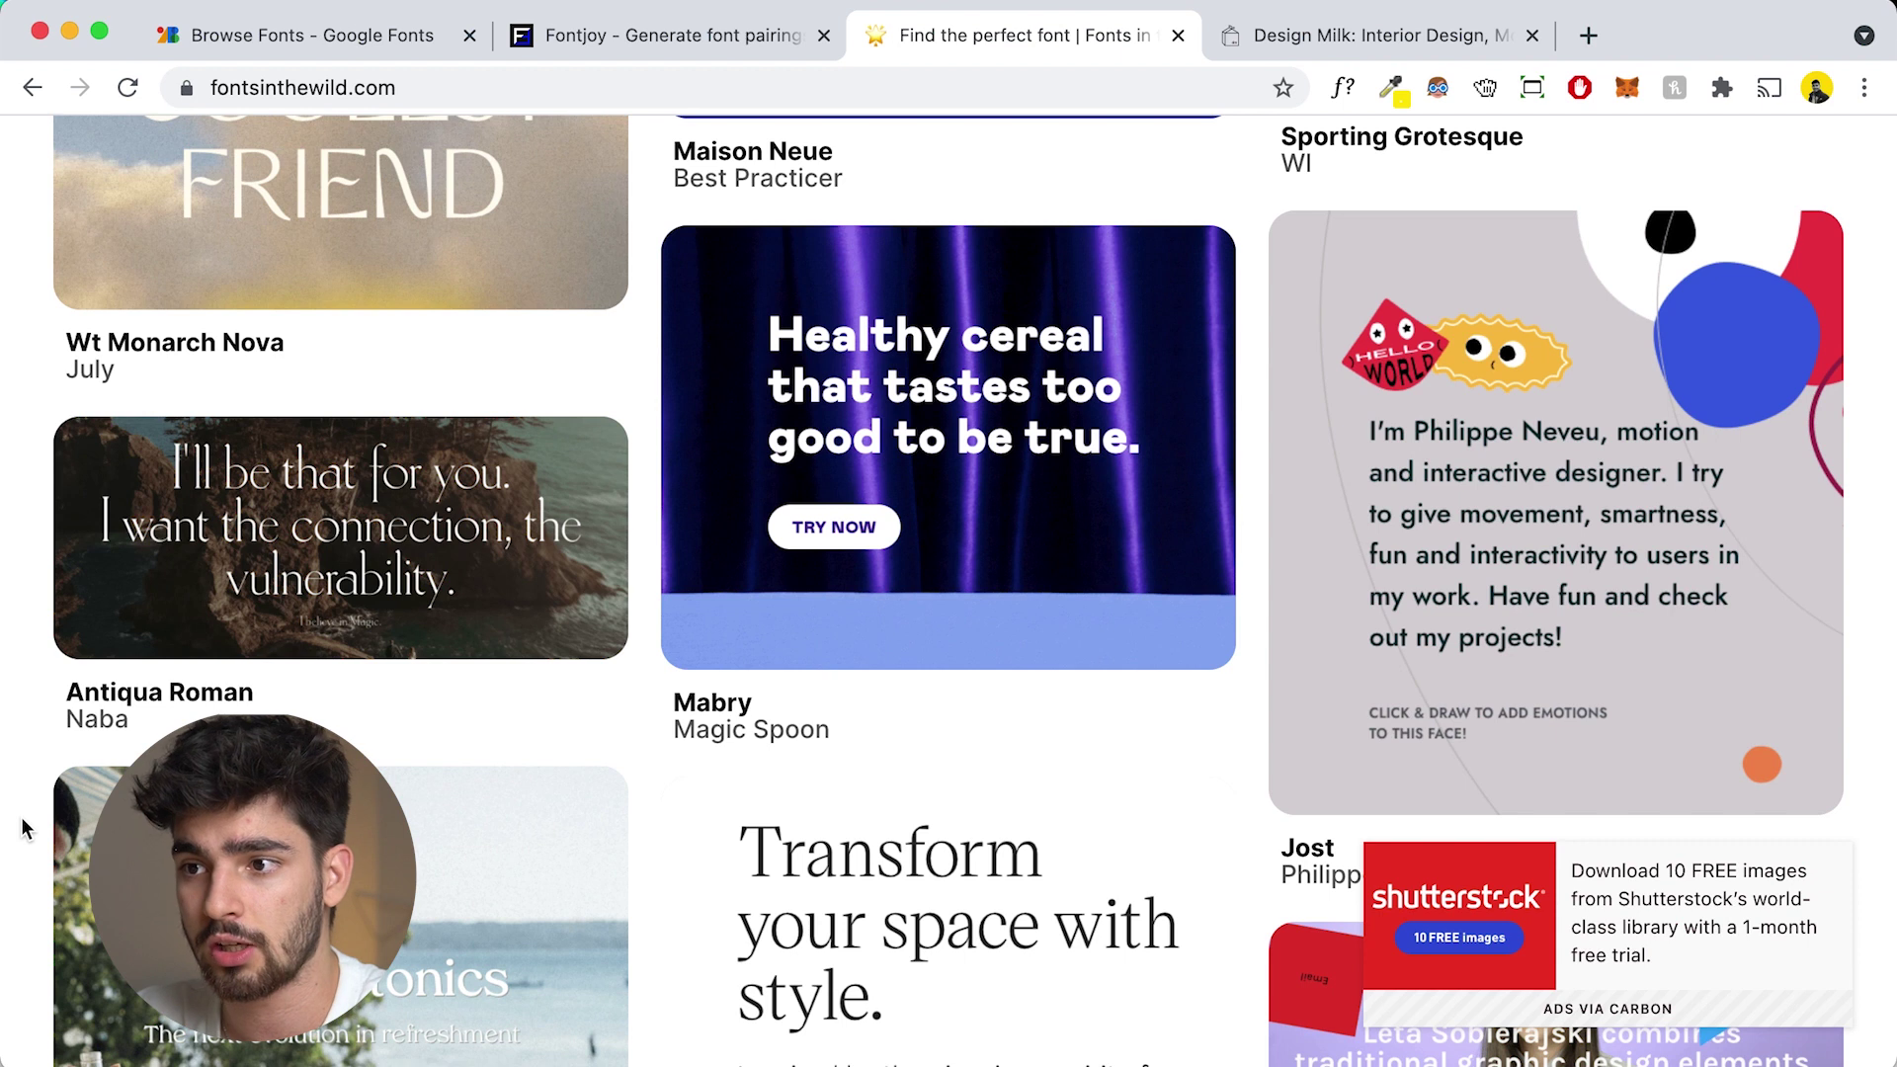
- Return to Google Fonts and scroll to Azeret Mono, Montserrat, Roboto Condensed and Oswald
{"action": "left_click", "coordinate": [332, 32]}
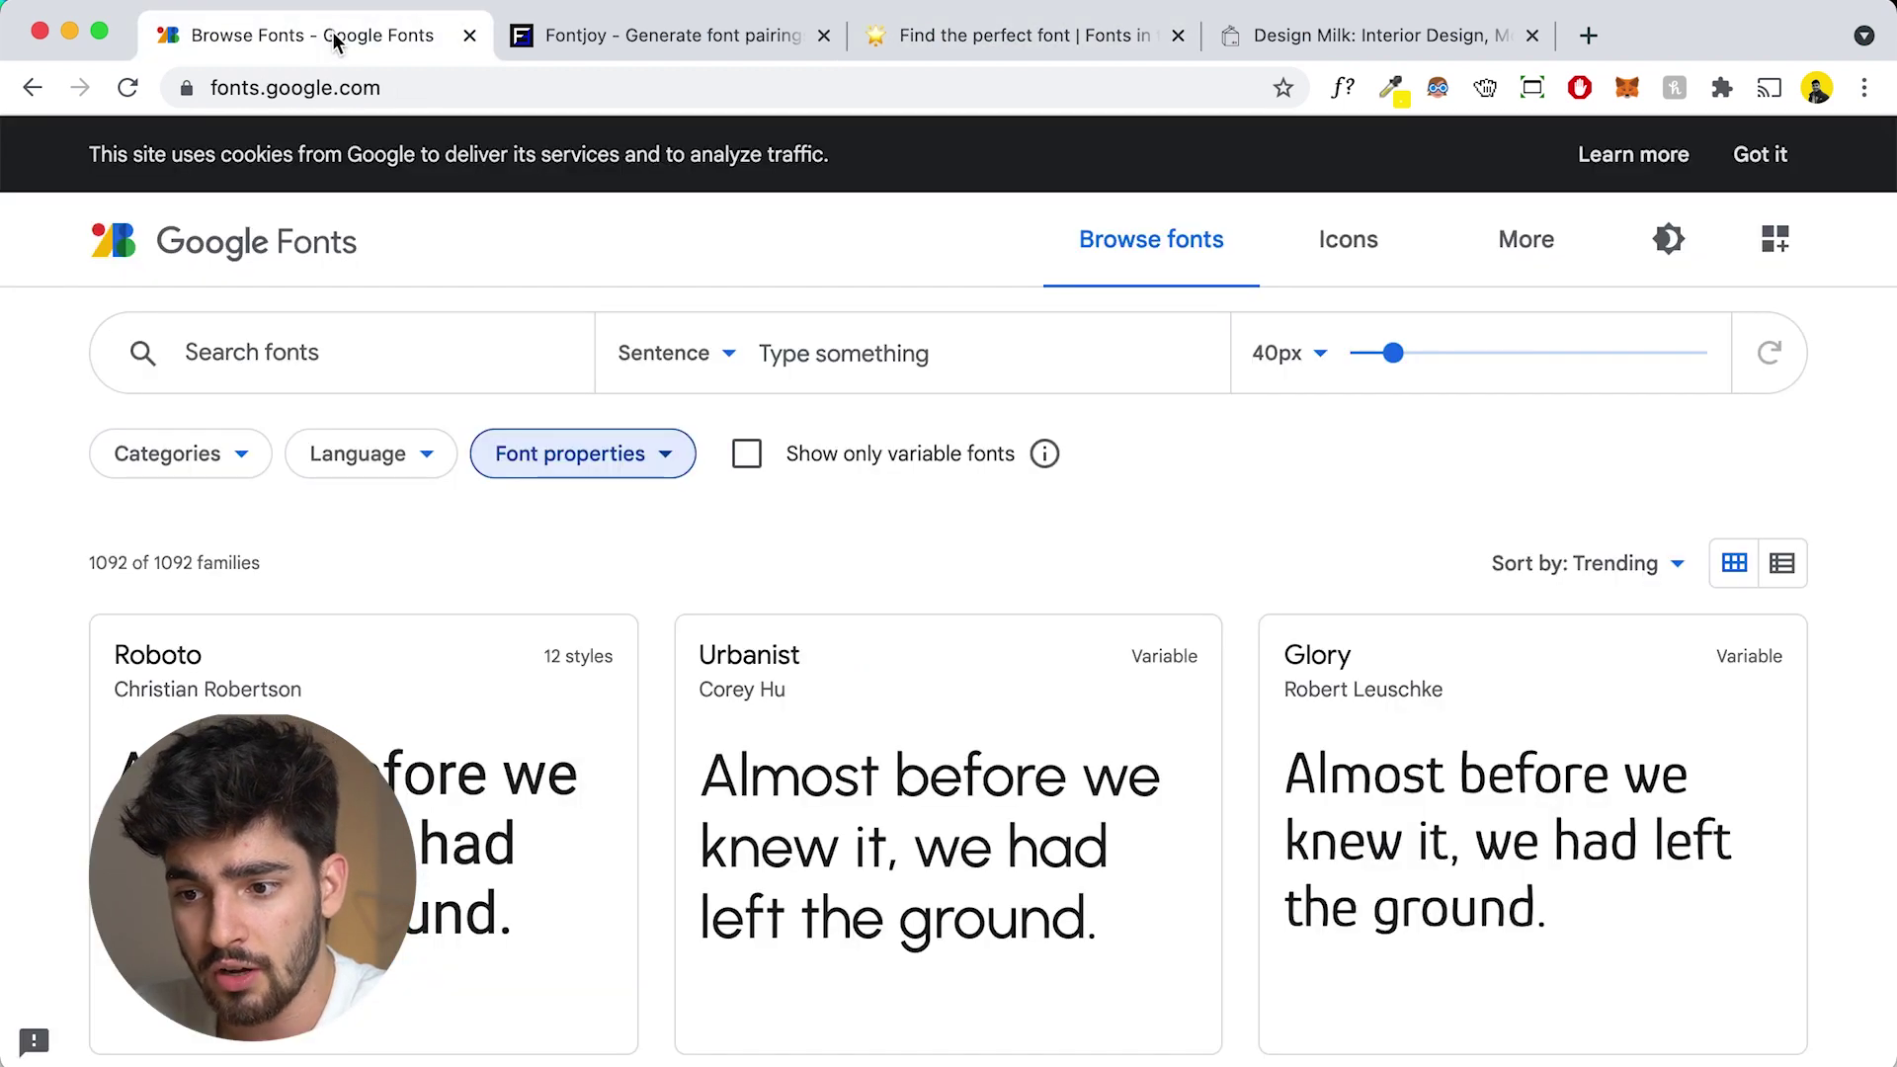
{"action": "scroll", "coordinate": [26, 844], "scroll_direction": "down", "scroll_amount": 10}
{"action": "scroll", "coordinate": [26, 844], "scroll_direction": "down", "scroll_amount": 4}
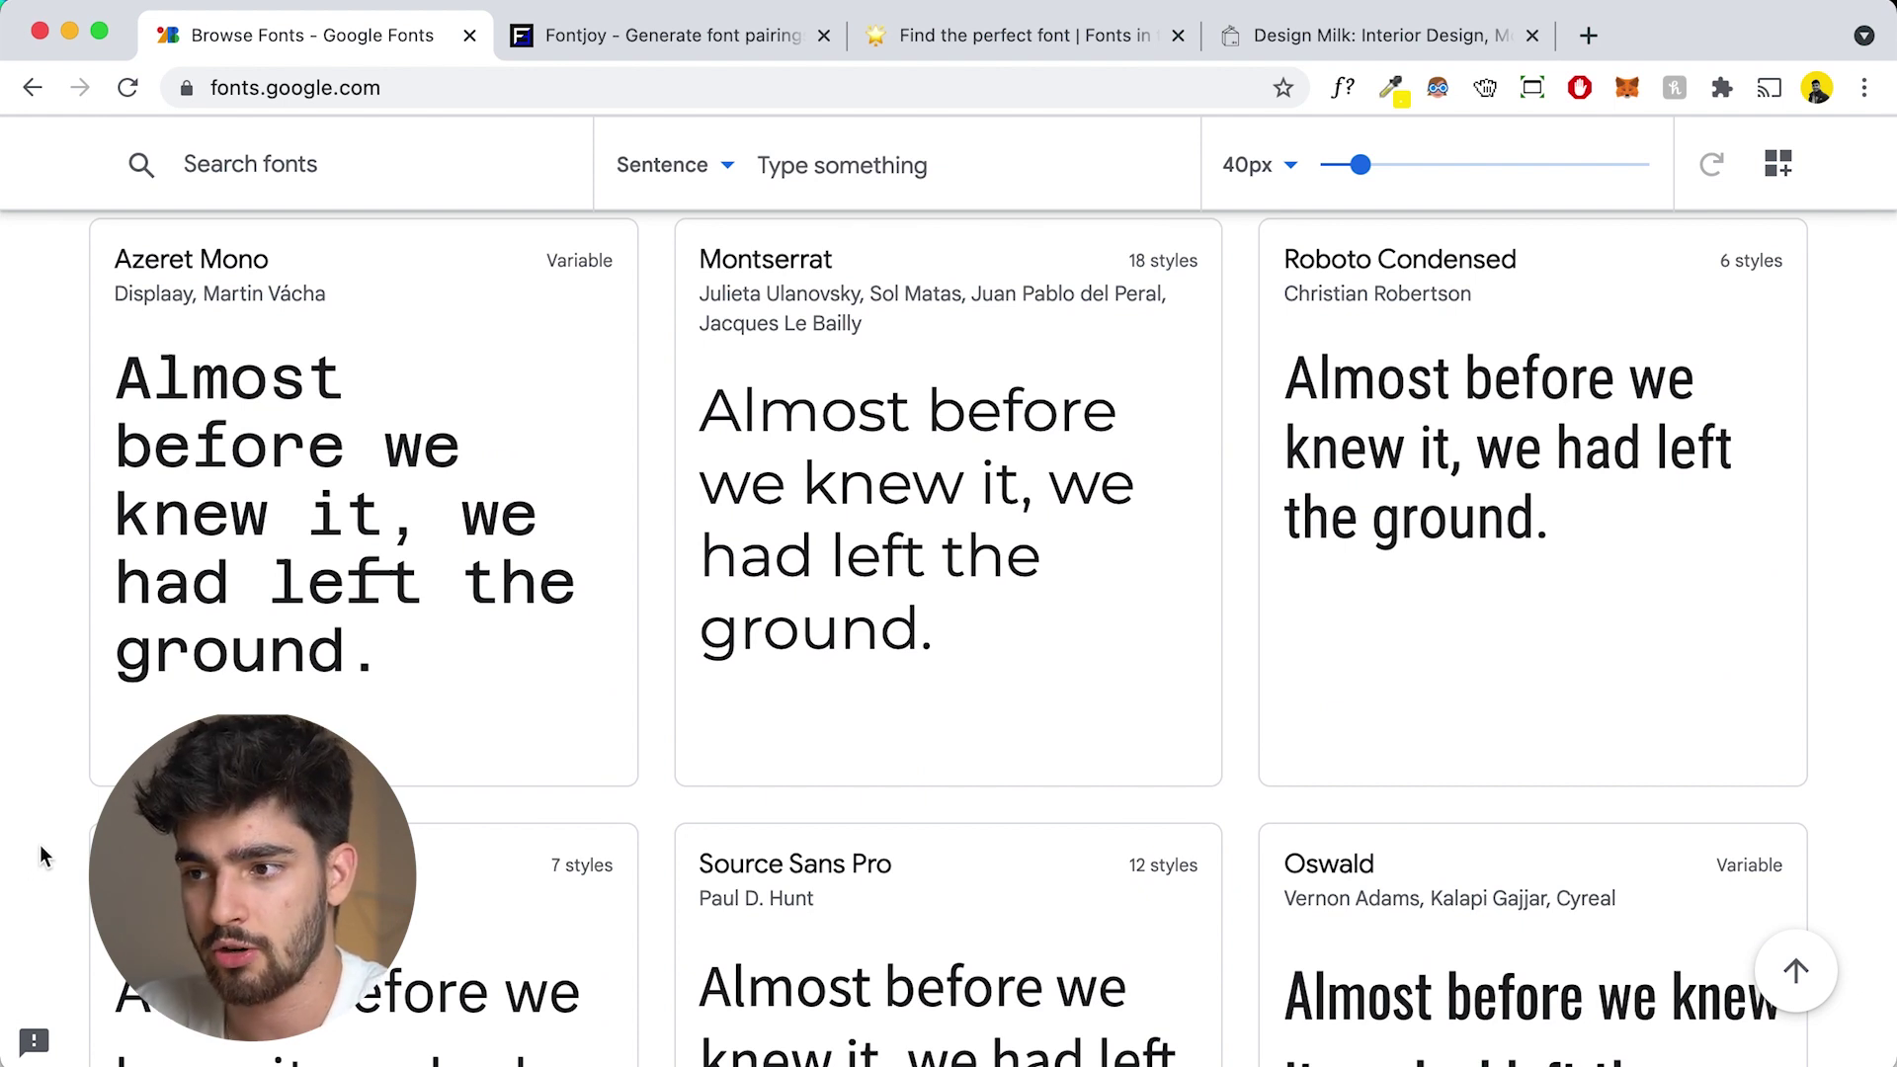
- Back in Fonts in the Wild, scroll to Routed Gothic, Gt Alpina/Pitch Sans and Junicode Condensed
{"action": "left_click", "coordinate": [1027, 26]}
{"action": "scroll", "coordinate": [26, 655], "scroll_direction": "down", "scroll_amount": 7}
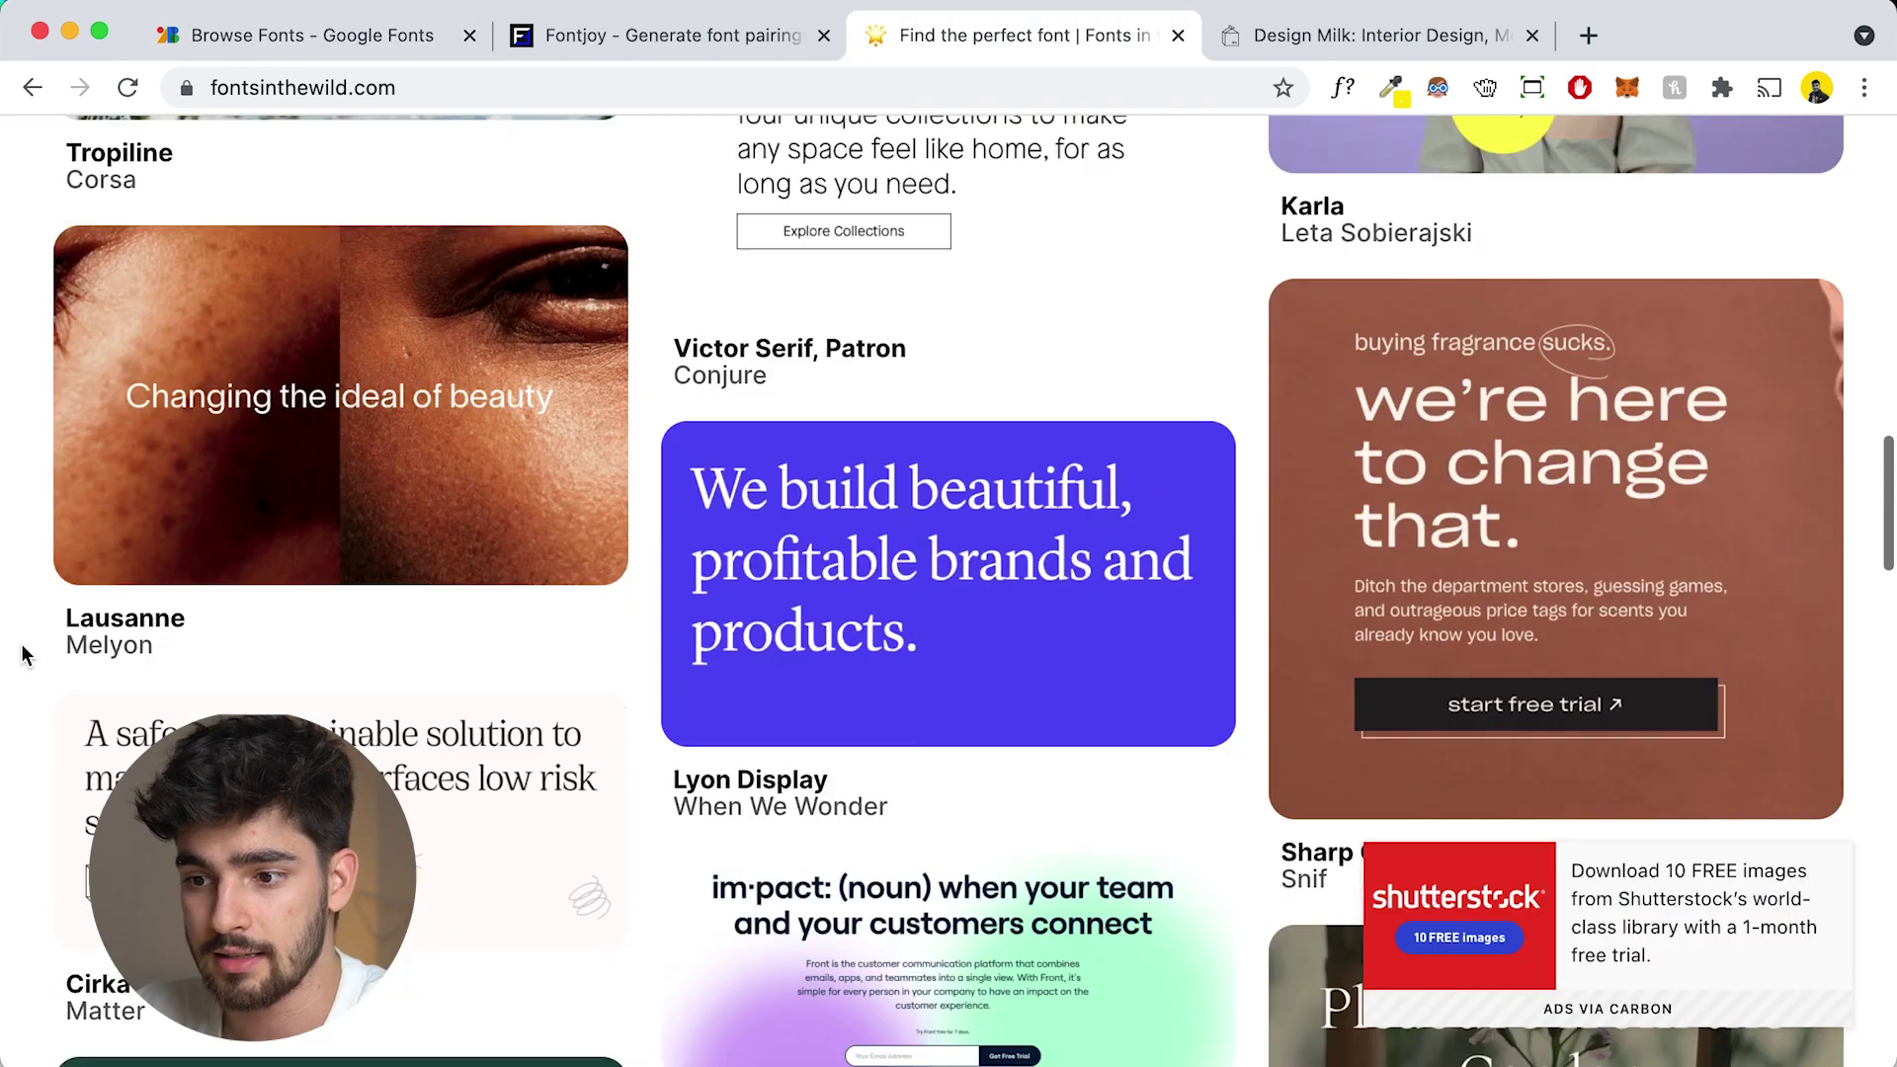
{"action": "scroll", "coordinate": [20, 647], "scroll_direction": "up", "scroll_amount": 20}
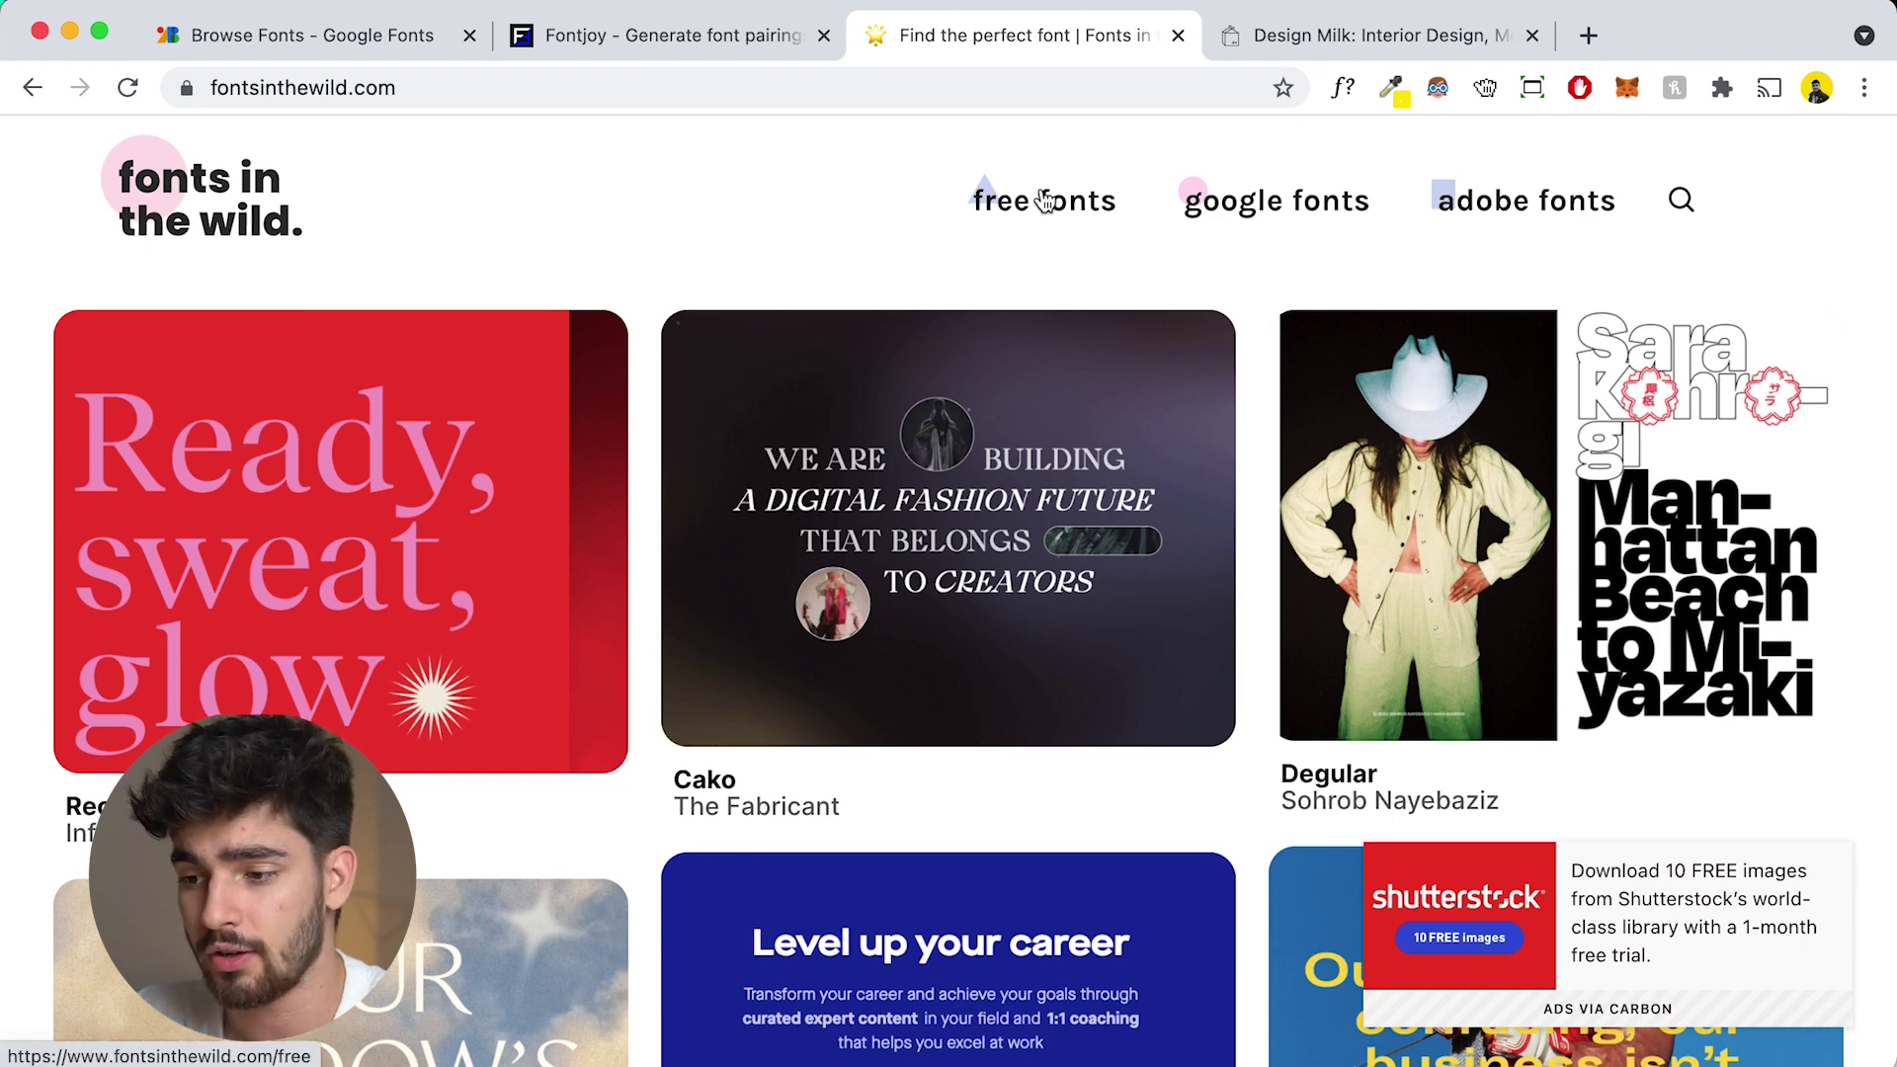
{"action": "scroll", "coordinate": [5, 692], "scroll_direction": "down", "scroll_amount": 20}
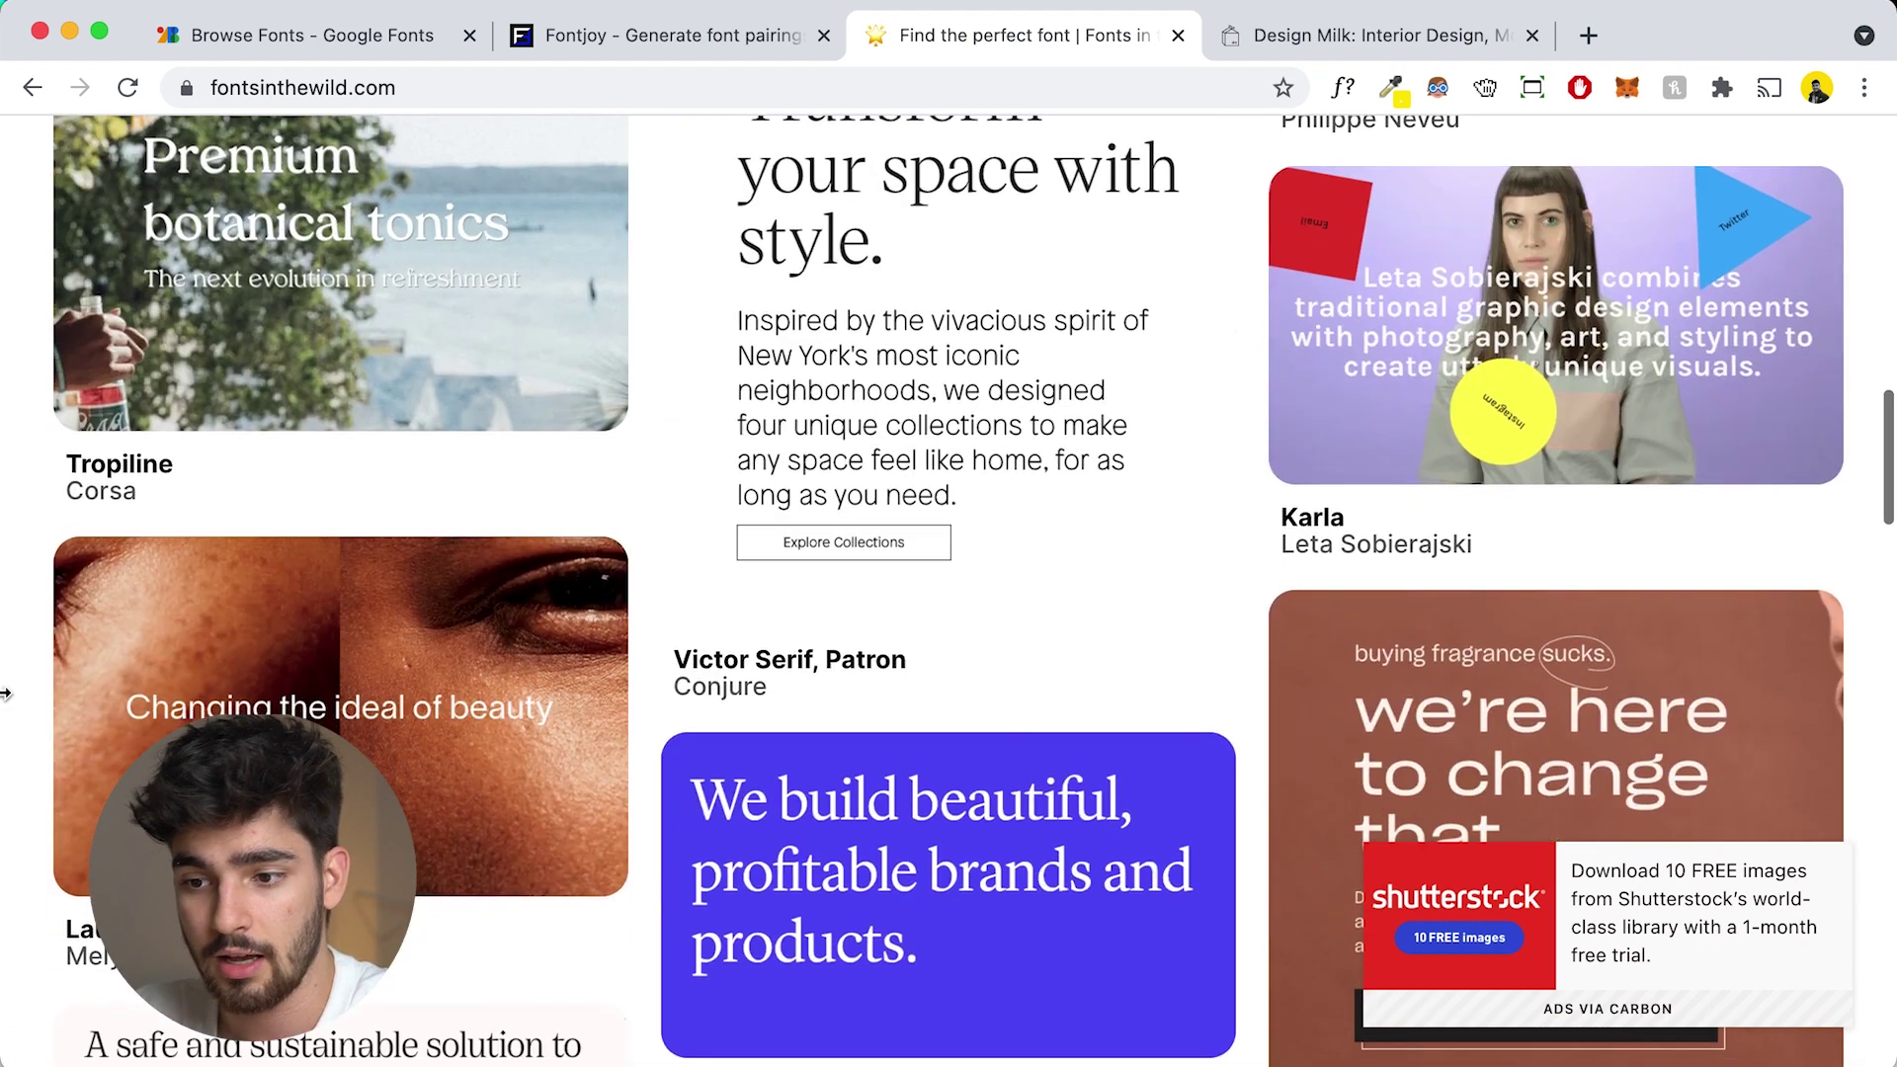
{"action": "scroll", "coordinate": [6, 693], "scroll_direction": "down", "scroll_amount": 4}
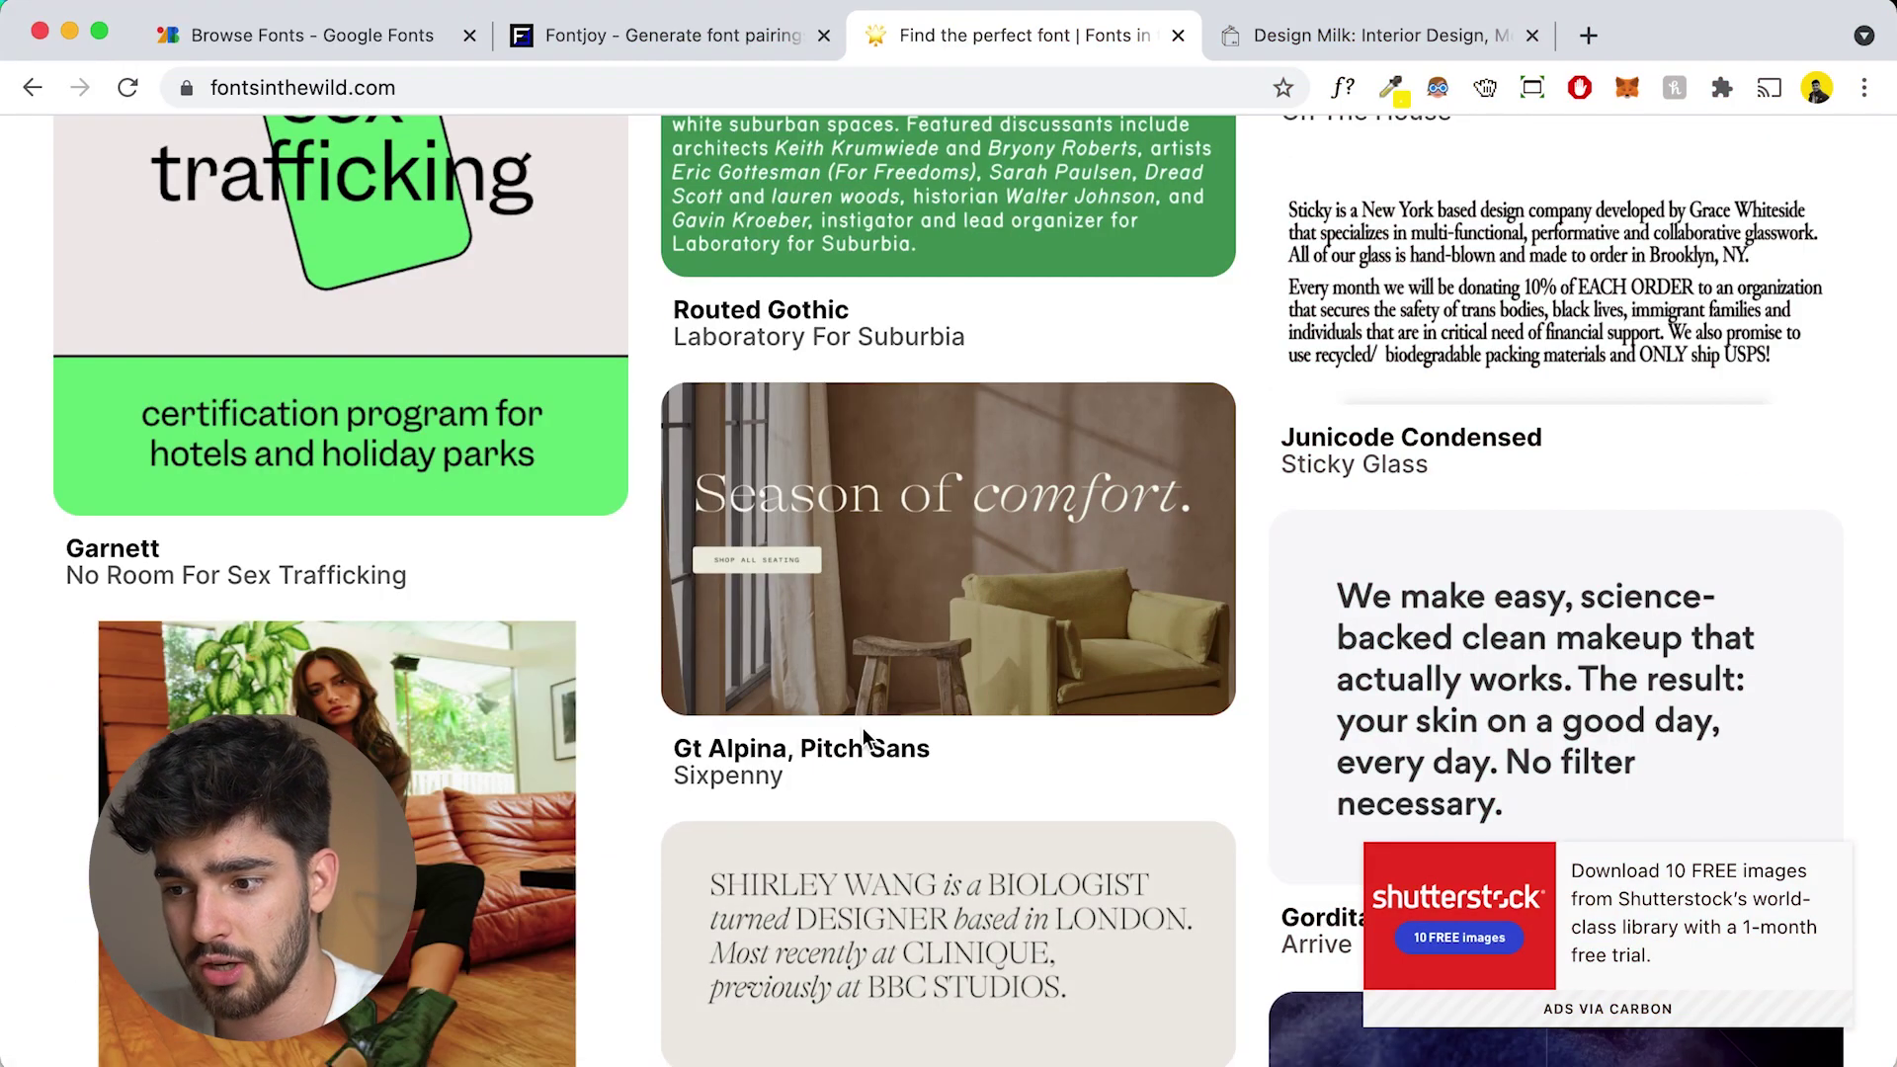
- Open the Sixpenny Gt Alpina and Pitch Sans example and scroll through its download sources
{"action": "left_click", "coordinate": [781, 717]}
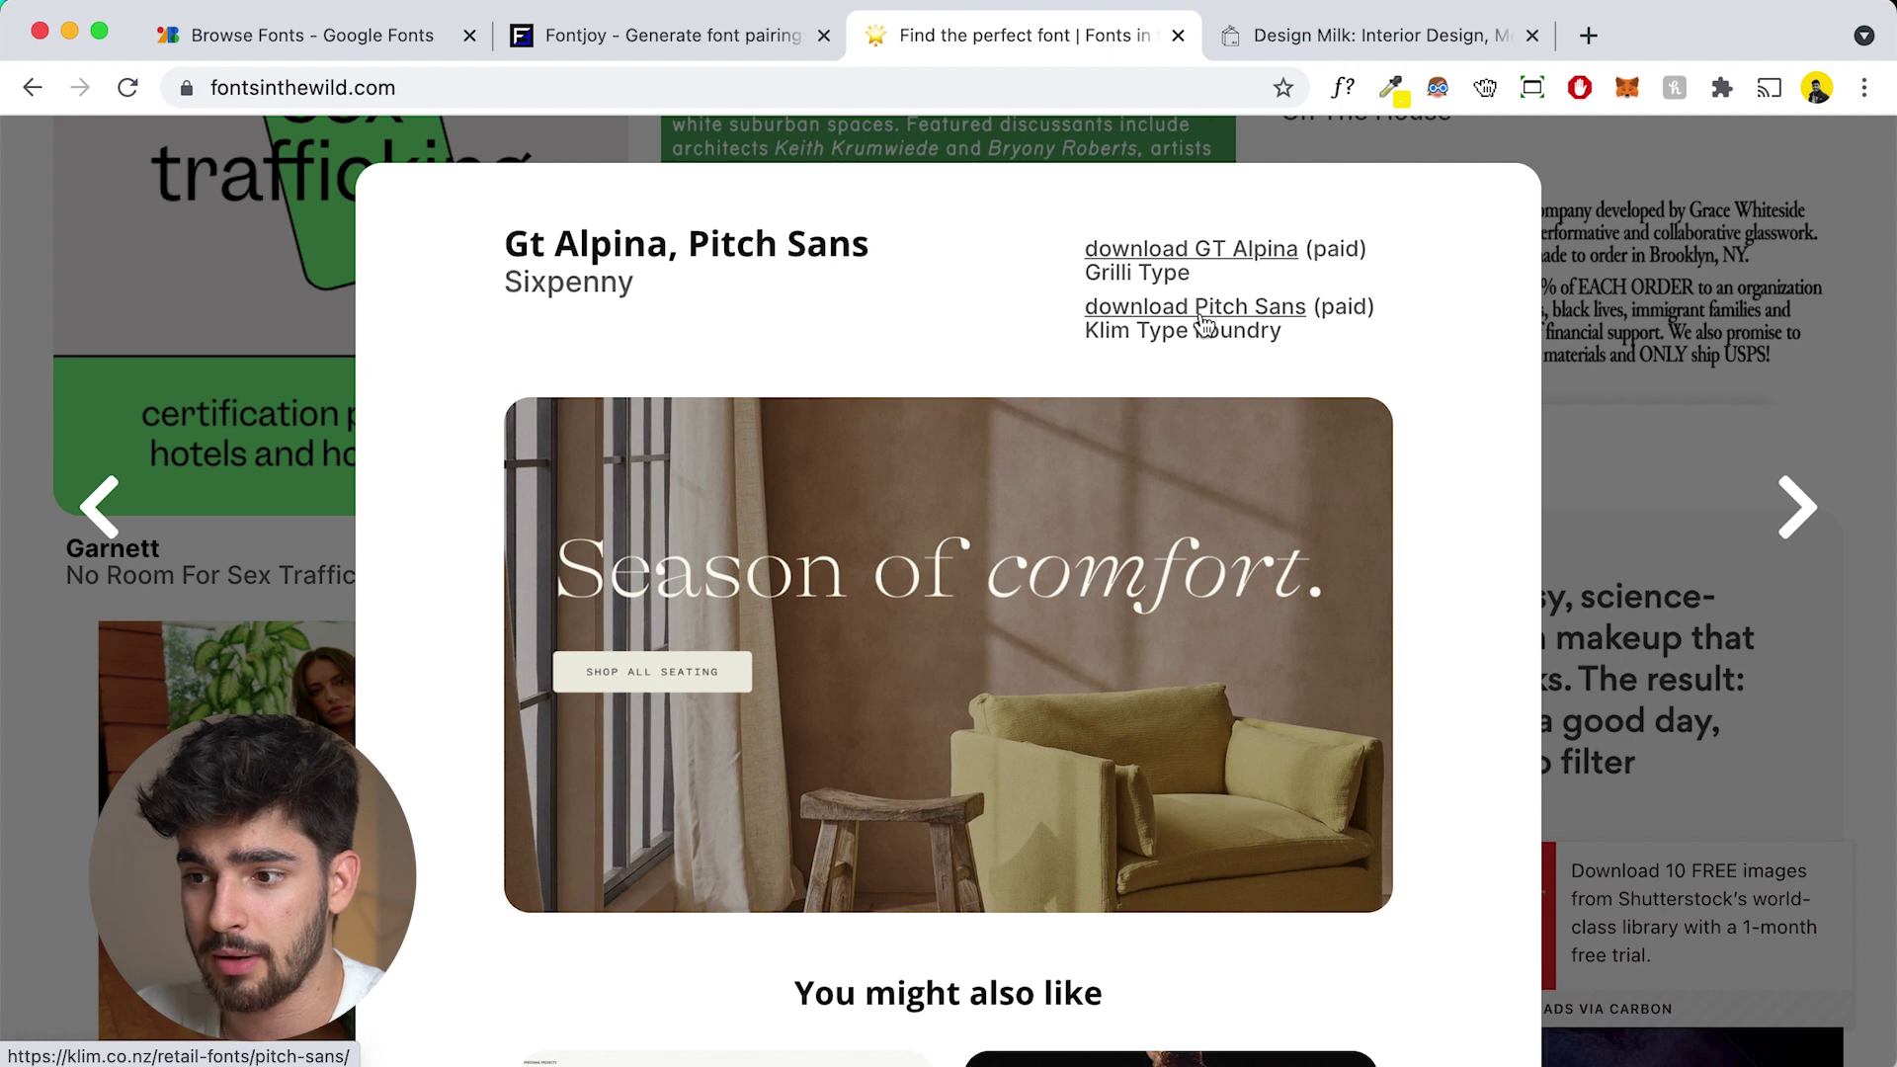
{"action": "scroll", "coordinate": [662, 525], "scroll_direction": "down", "scroll_amount": 1}
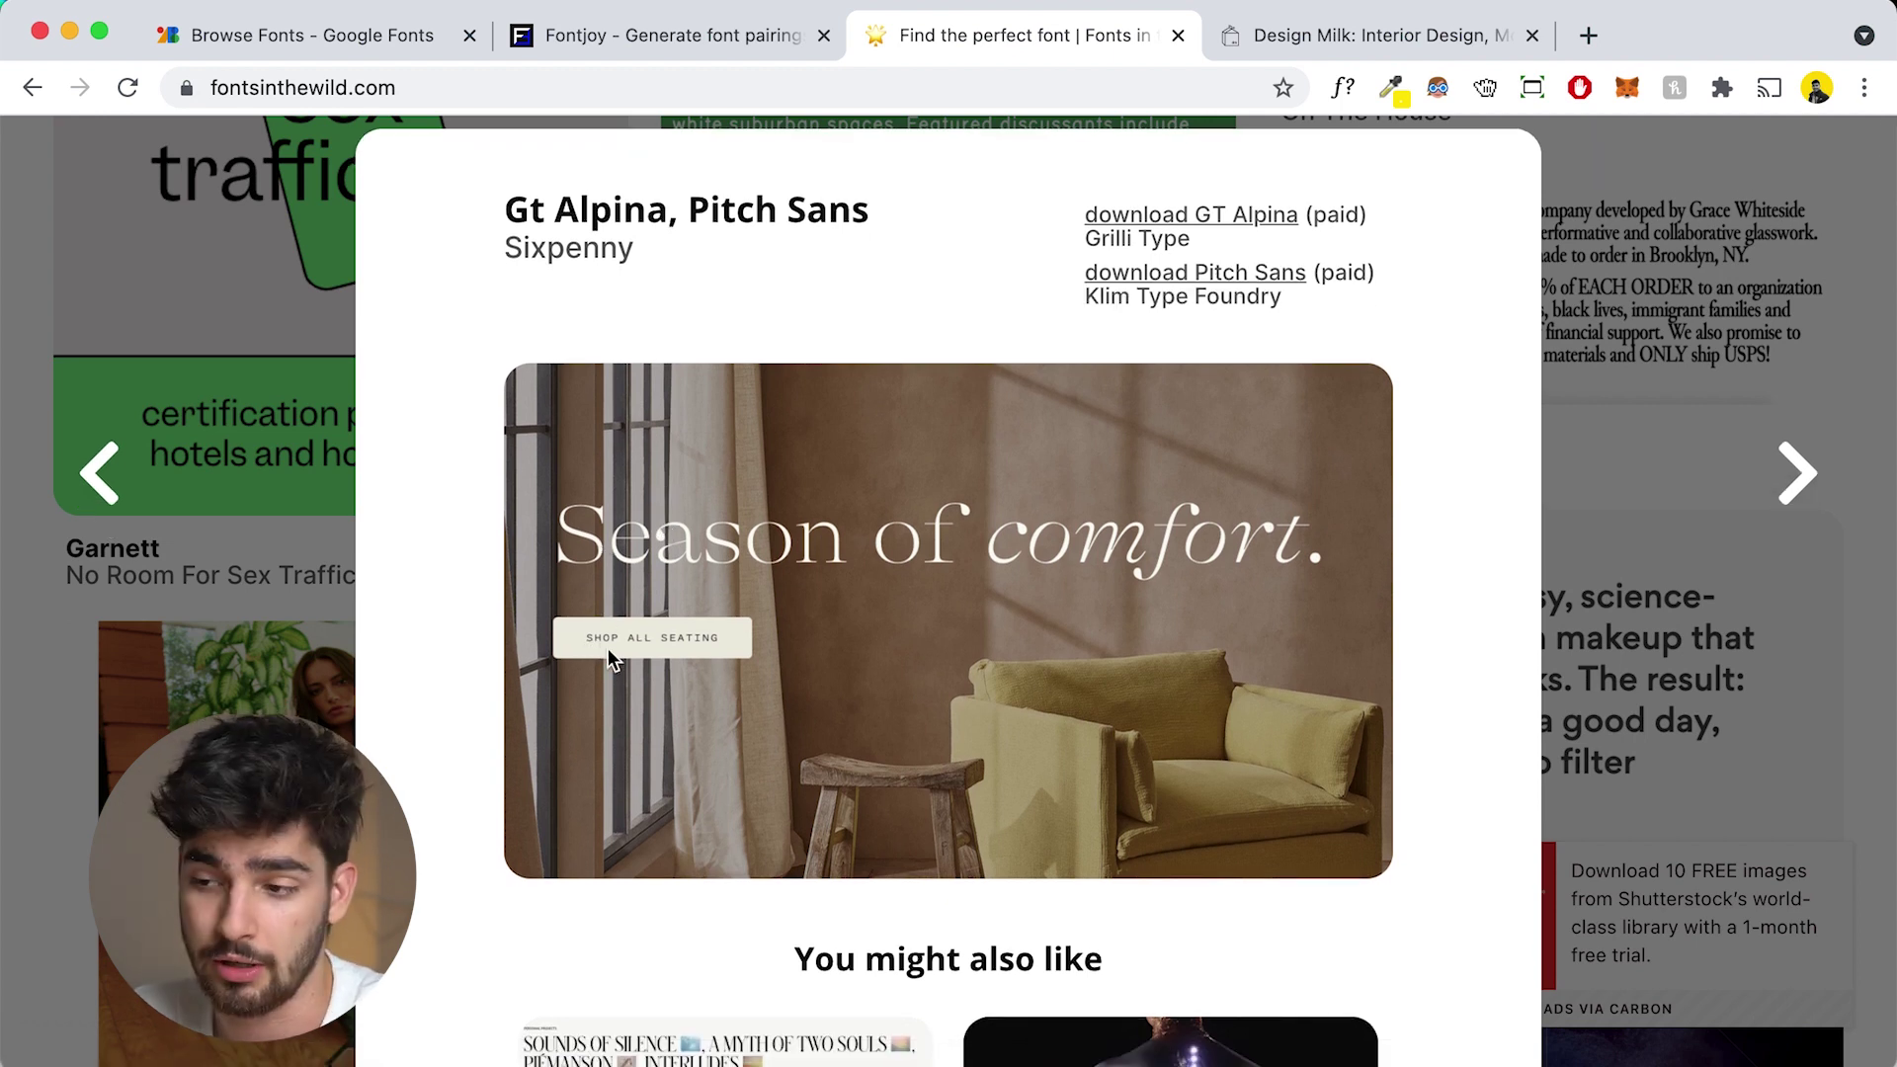
{"action": "scroll", "coordinate": [435, 891], "scroll_direction": "down", "scroll_amount": 3}
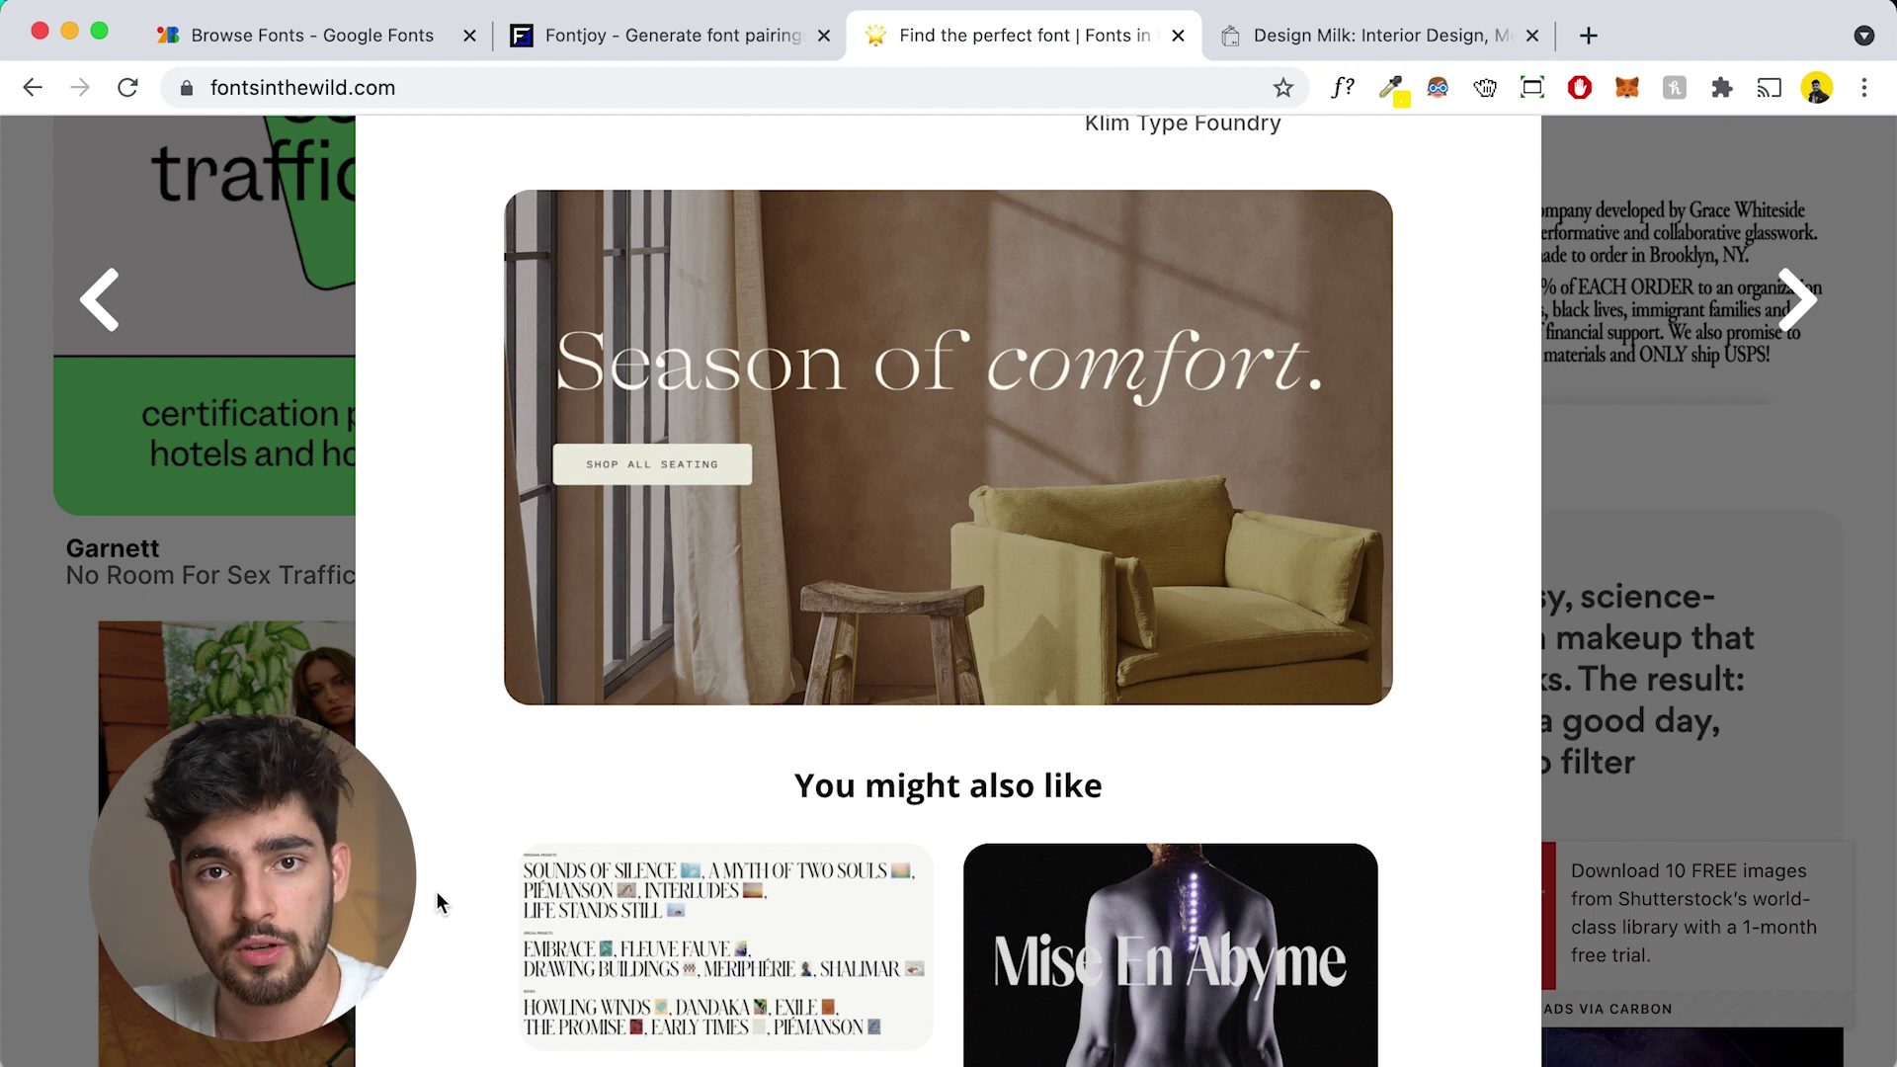
{"action": "scroll", "coordinate": [436, 891], "scroll_direction": "down", "scroll_amount": 5}
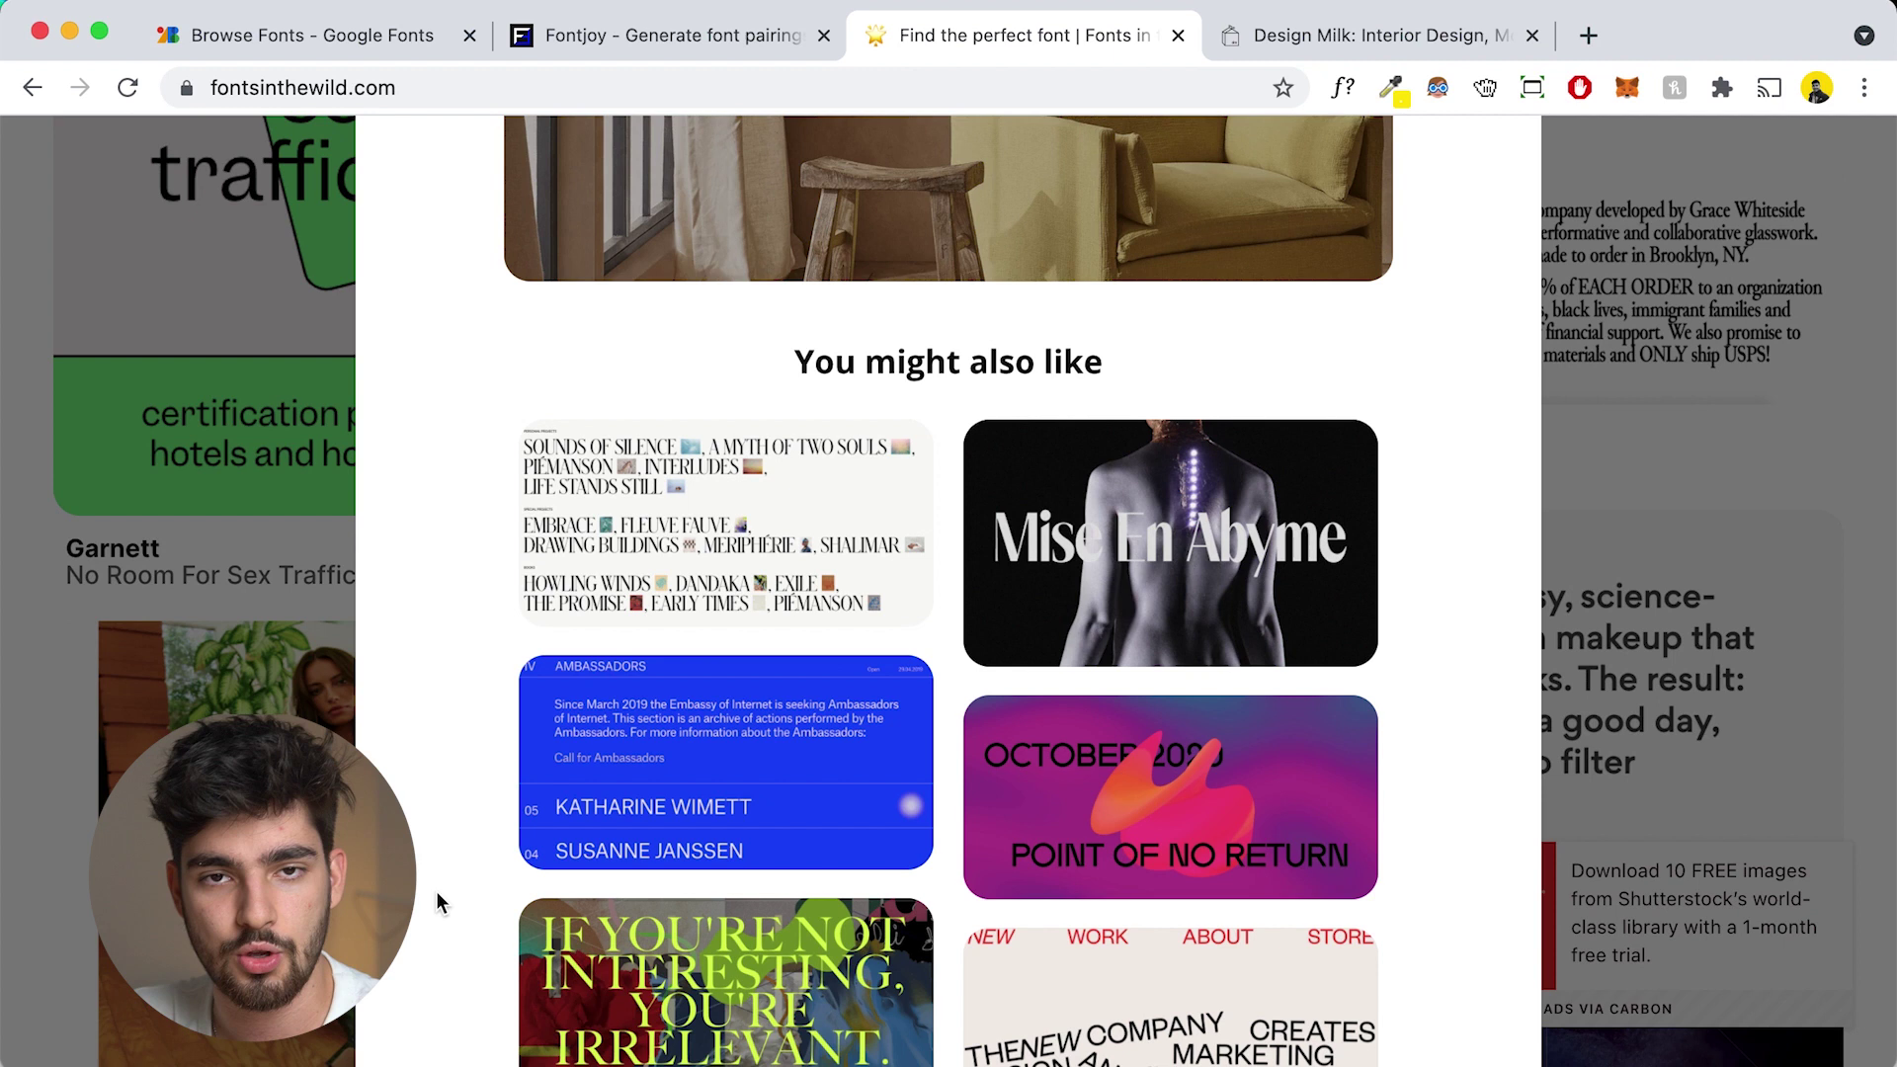
{"action": "scroll", "coordinate": [436, 892], "scroll_direction": "down", "scroll_amount": 3}
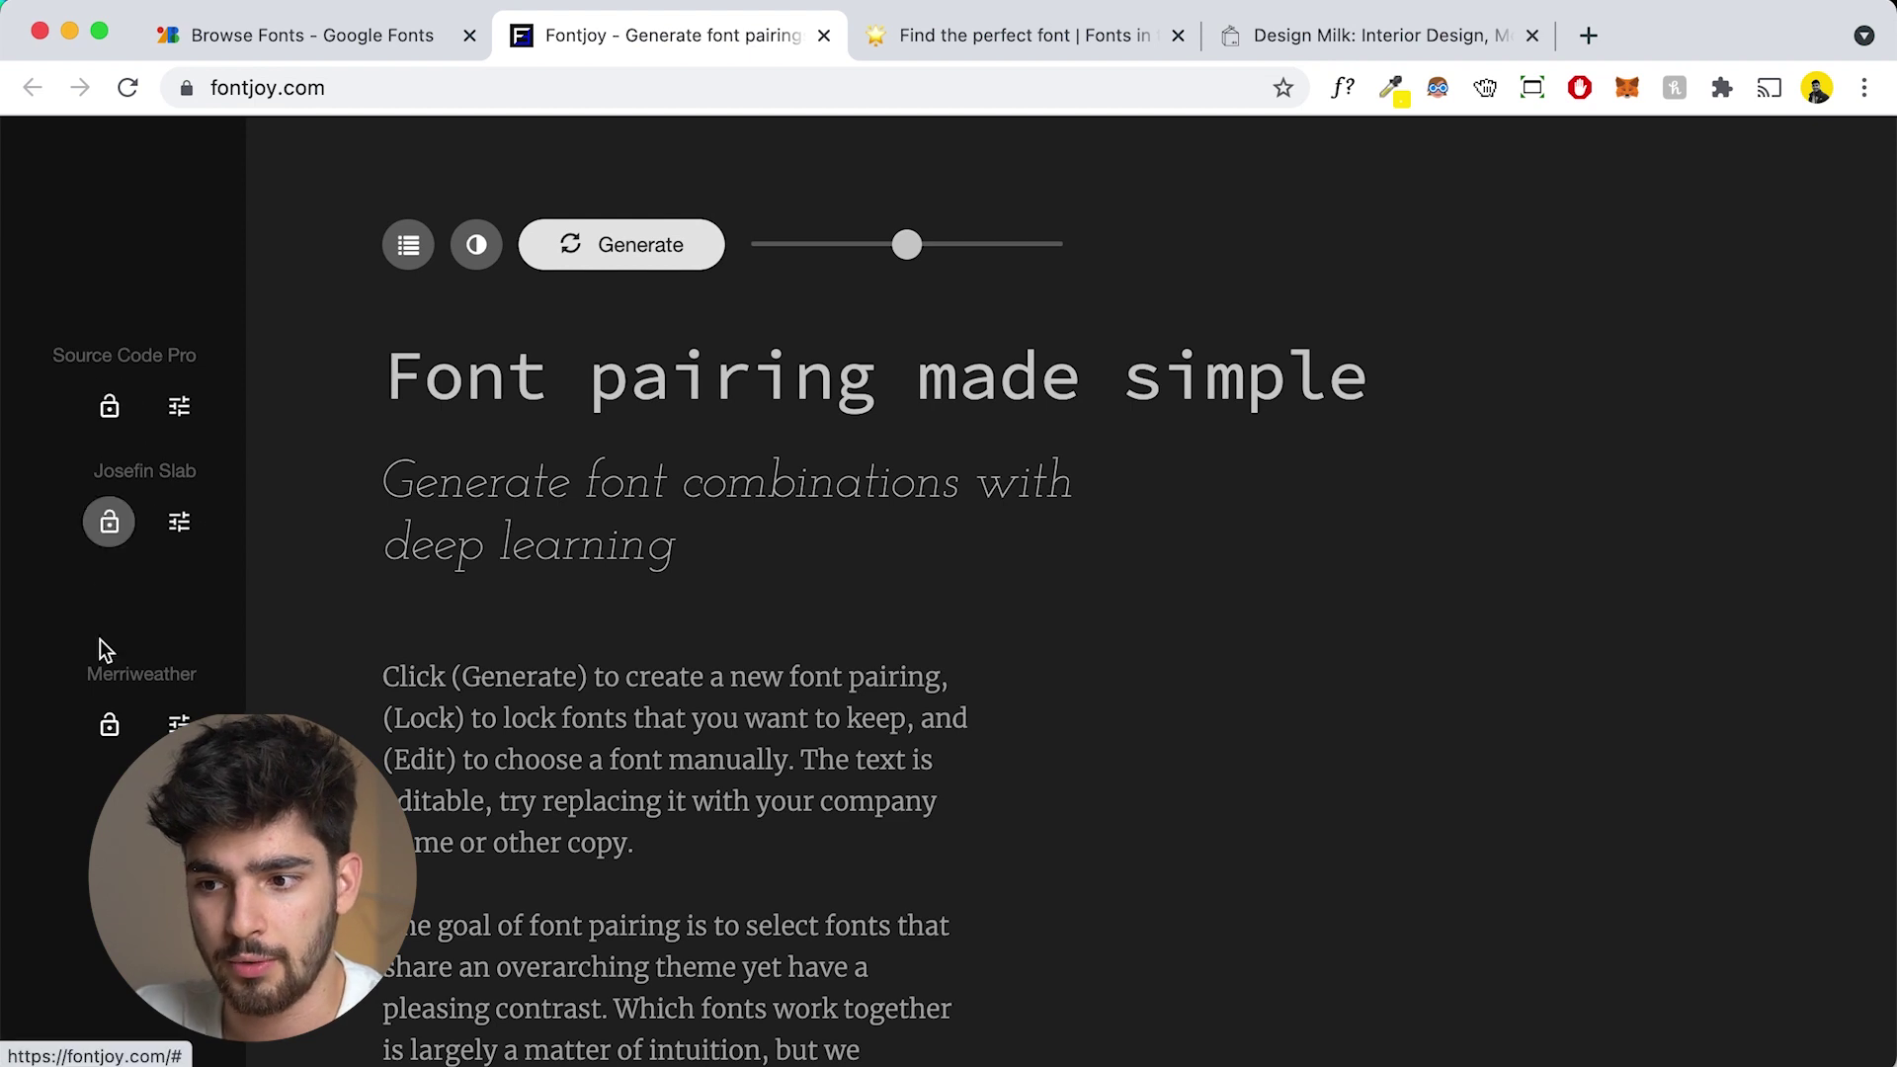
- Lock Merriweather, try editing the headline text, then lock Playfair Display SC
{"action": "left_click", "coordinate": [110, 726]}
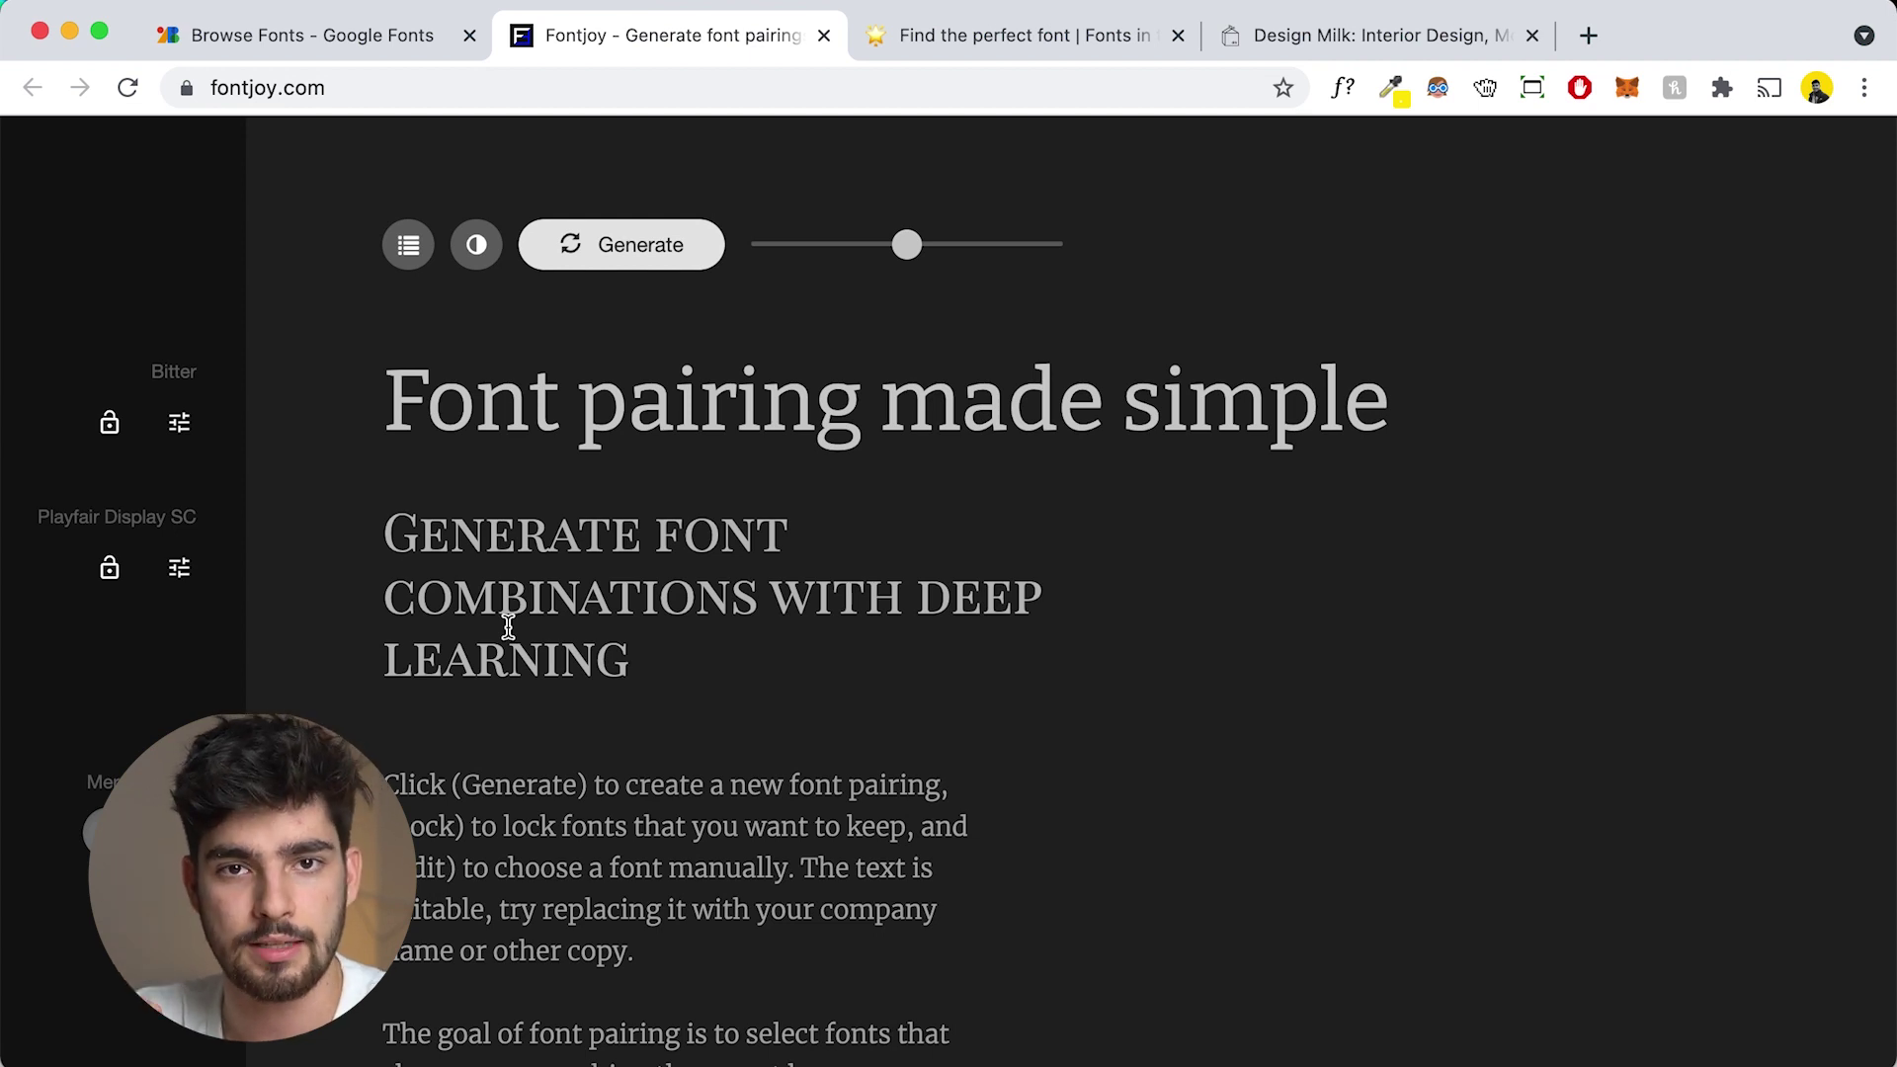
{"action": "left_click", "coordinate": [391, 402]}
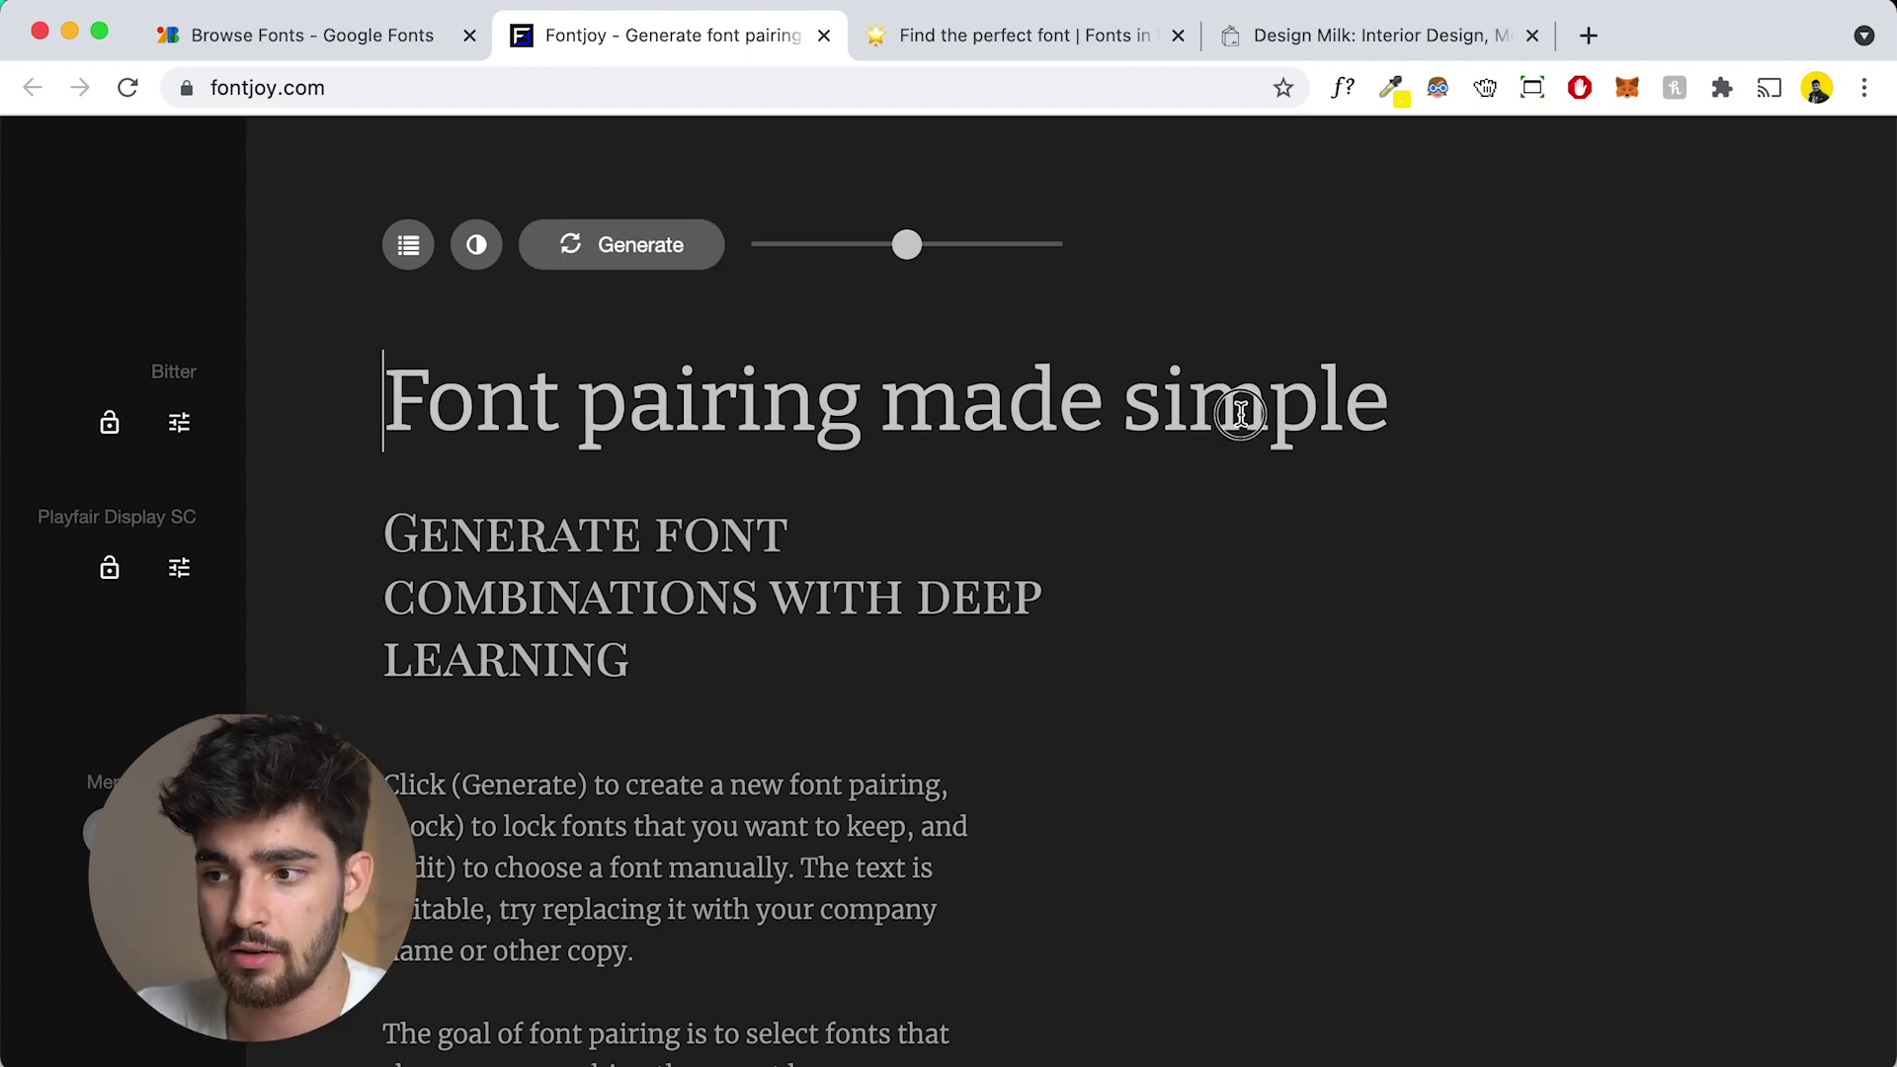
{"action": "left_click", "coordinate": [1235, 415], "text": "shift"}
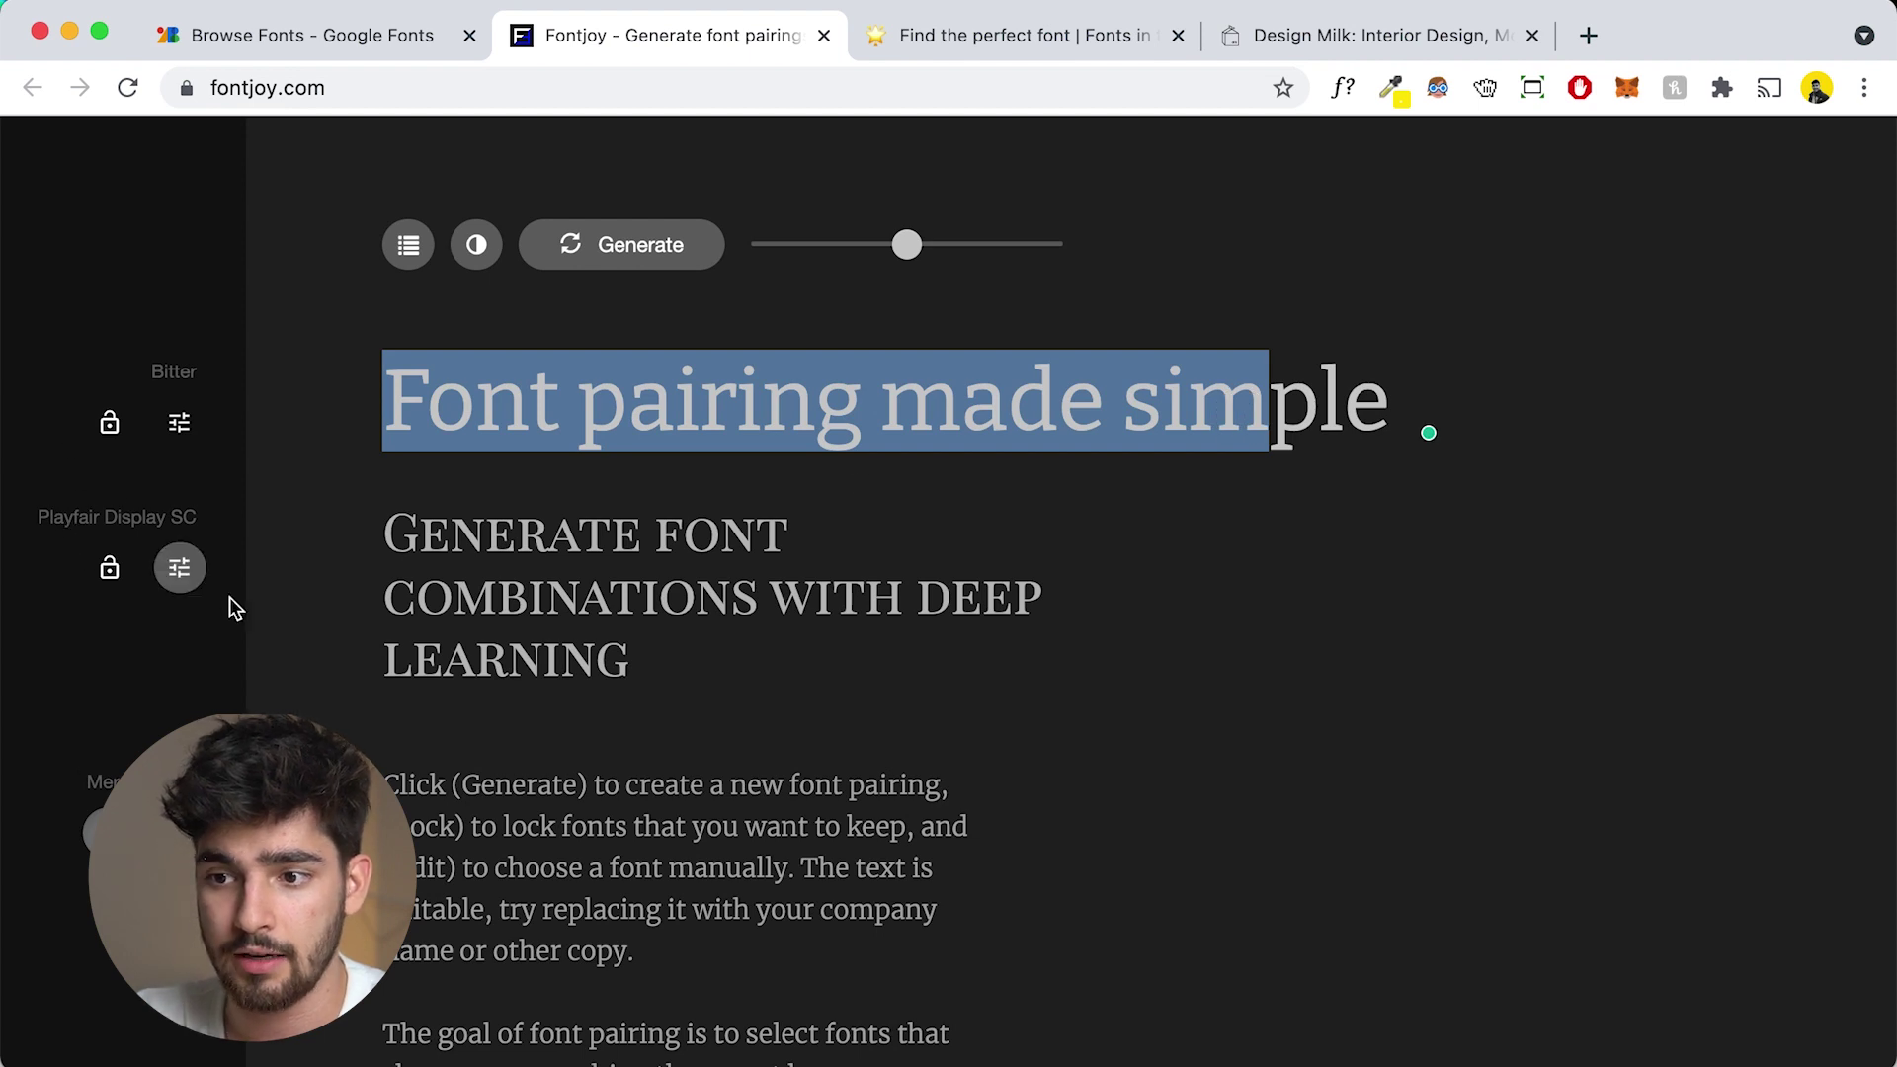
{"action": "left_click", "coordinate": [310, 661]}
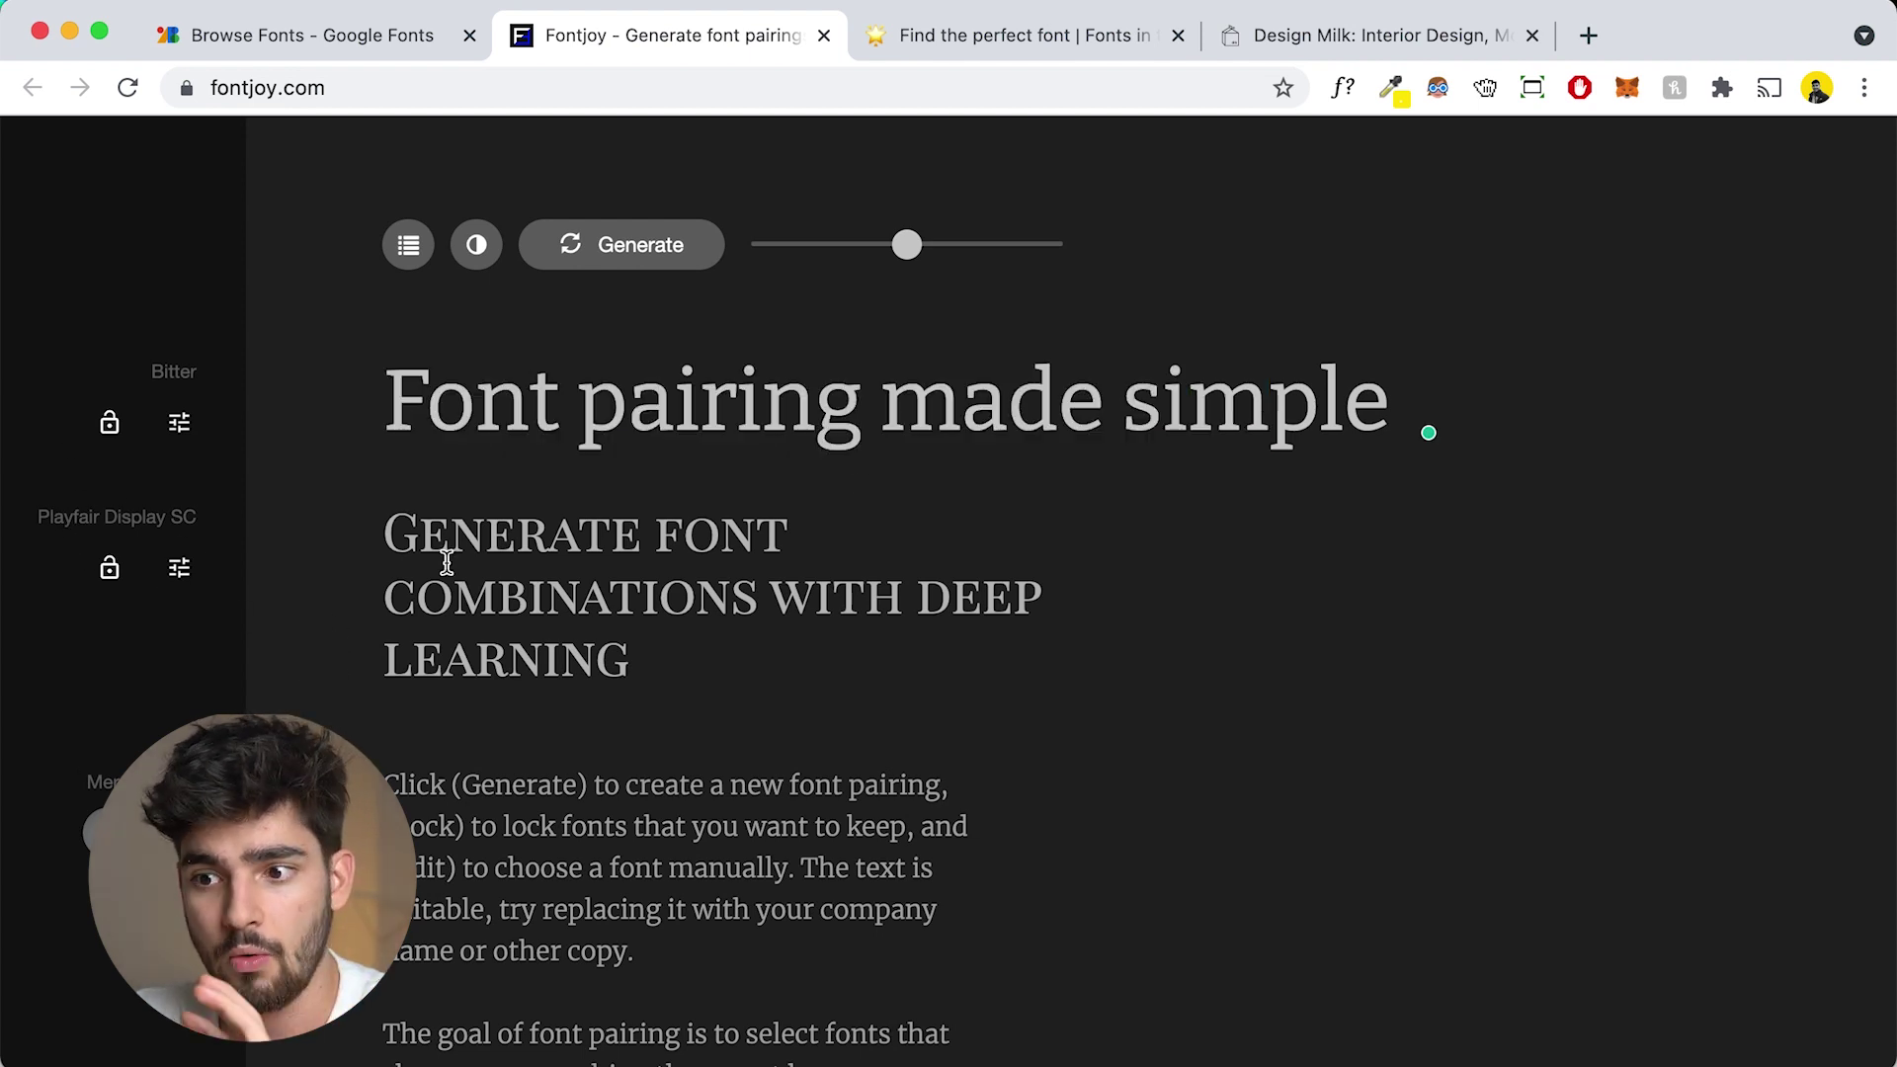
{"action": "left_click", "coordinate": [109, 568]}
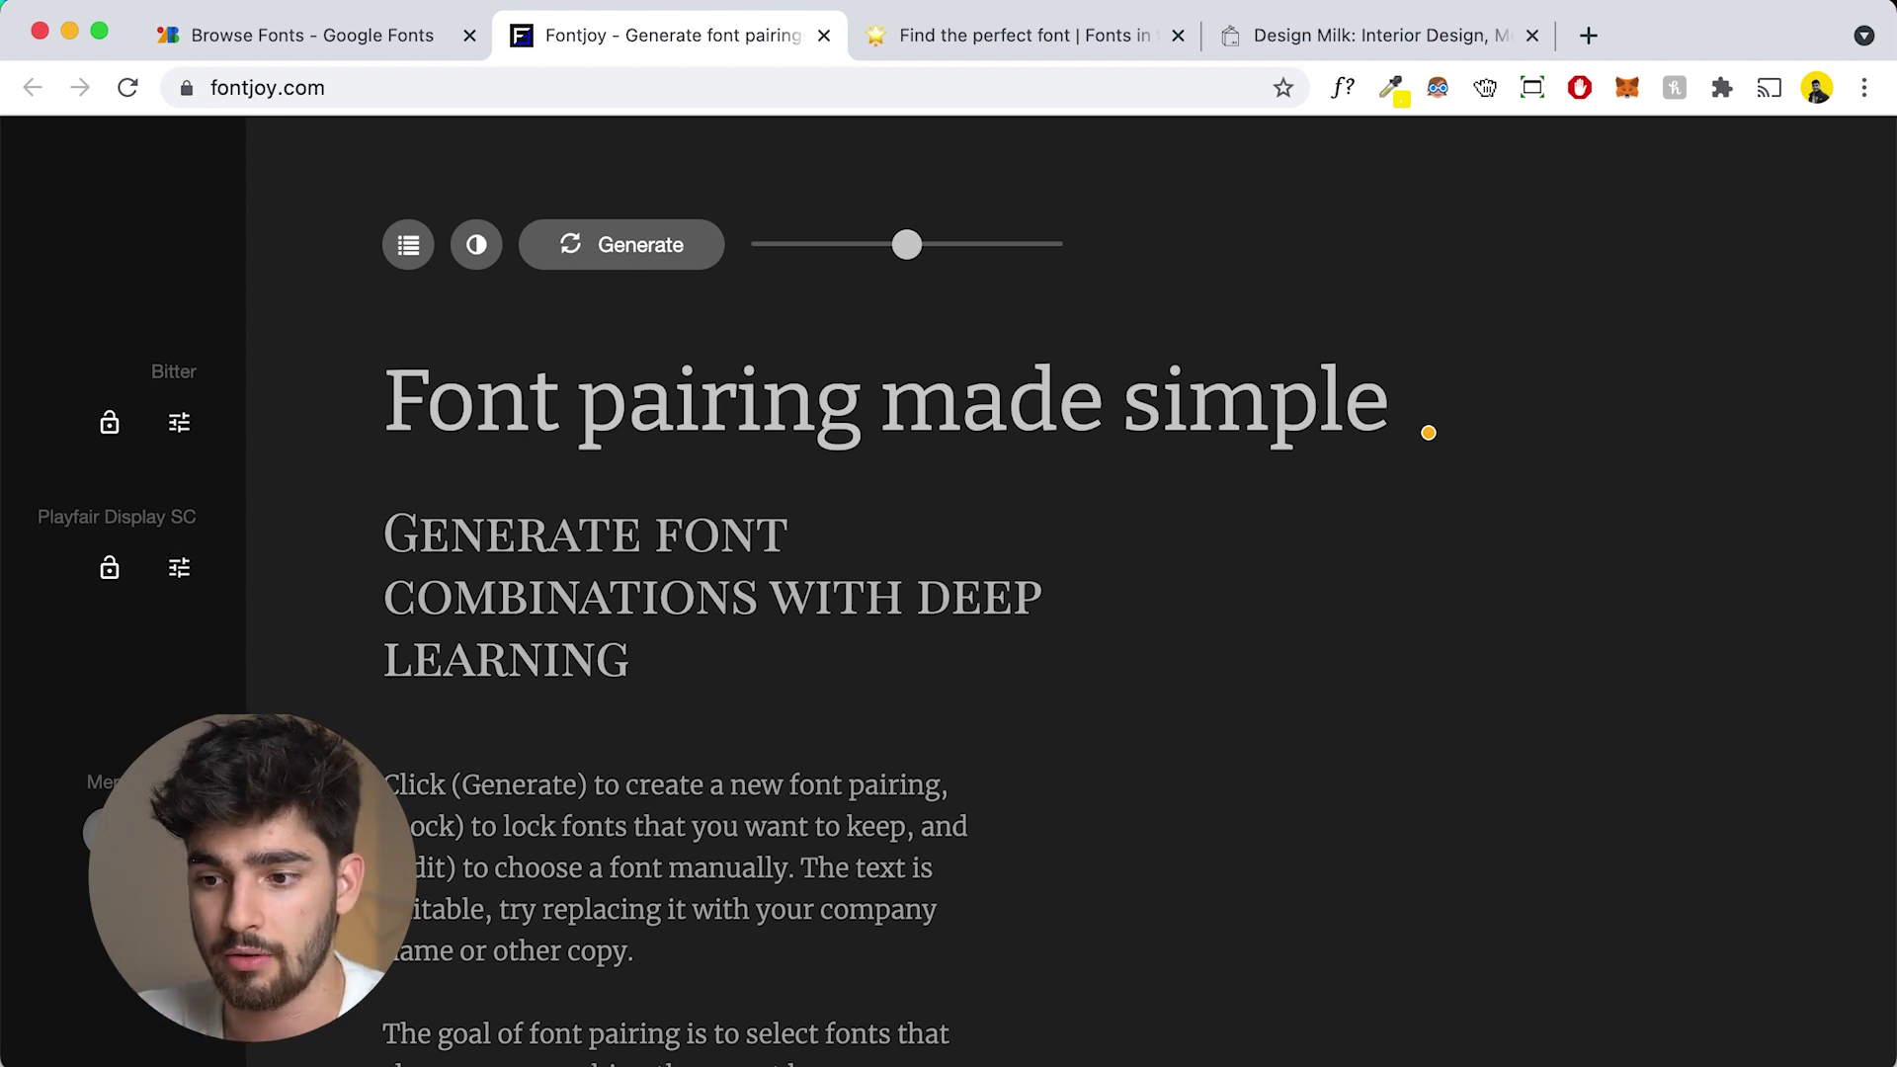
- Browse fonts similar to Playfair Display SC and apply Cinzel Decorative 700 to the subheading
{"action": "left_click", "coordinate": [181, 570]}
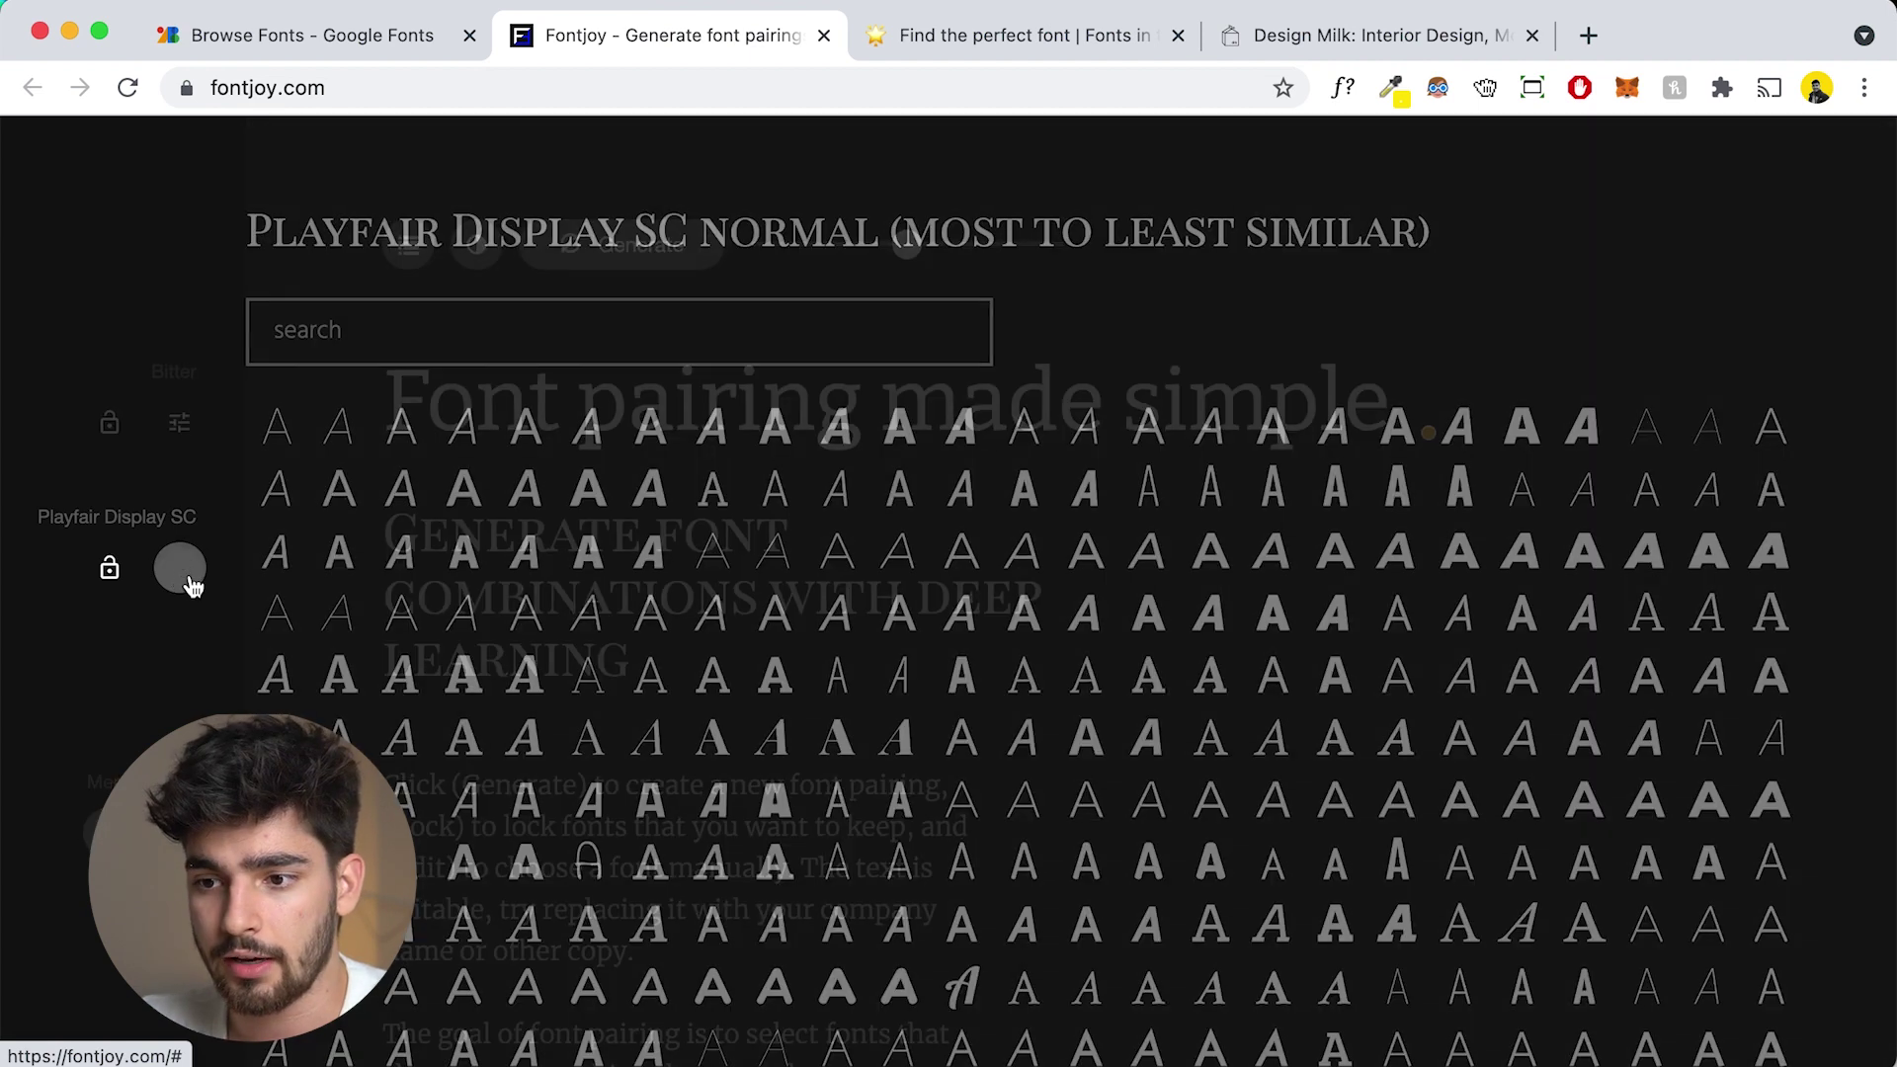
{"action": "scroll", "coordinate": [687, 962], "scroll_direction": "down", "scroll_amount": 5}
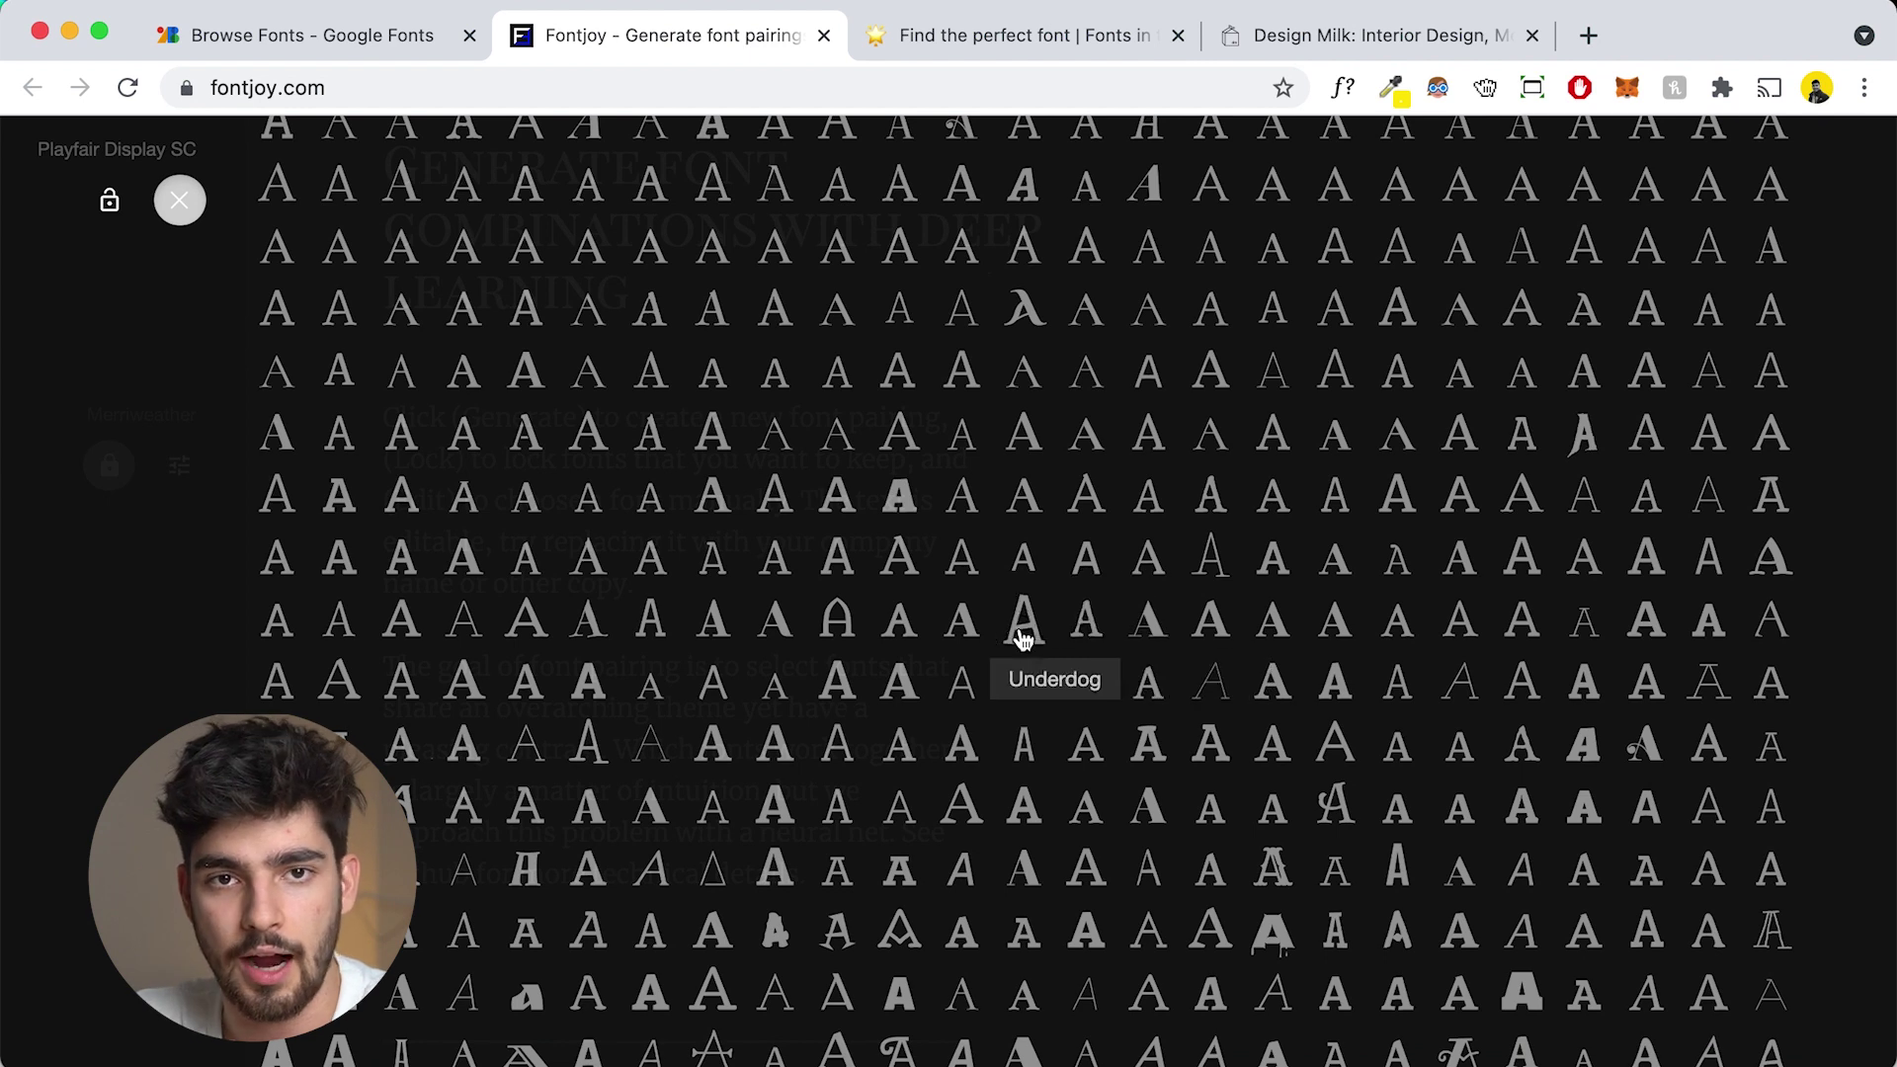
{"action": "scroll", "coordinate": [1023, 640], "scroll_direction": "up", "scroll_amount": 5}
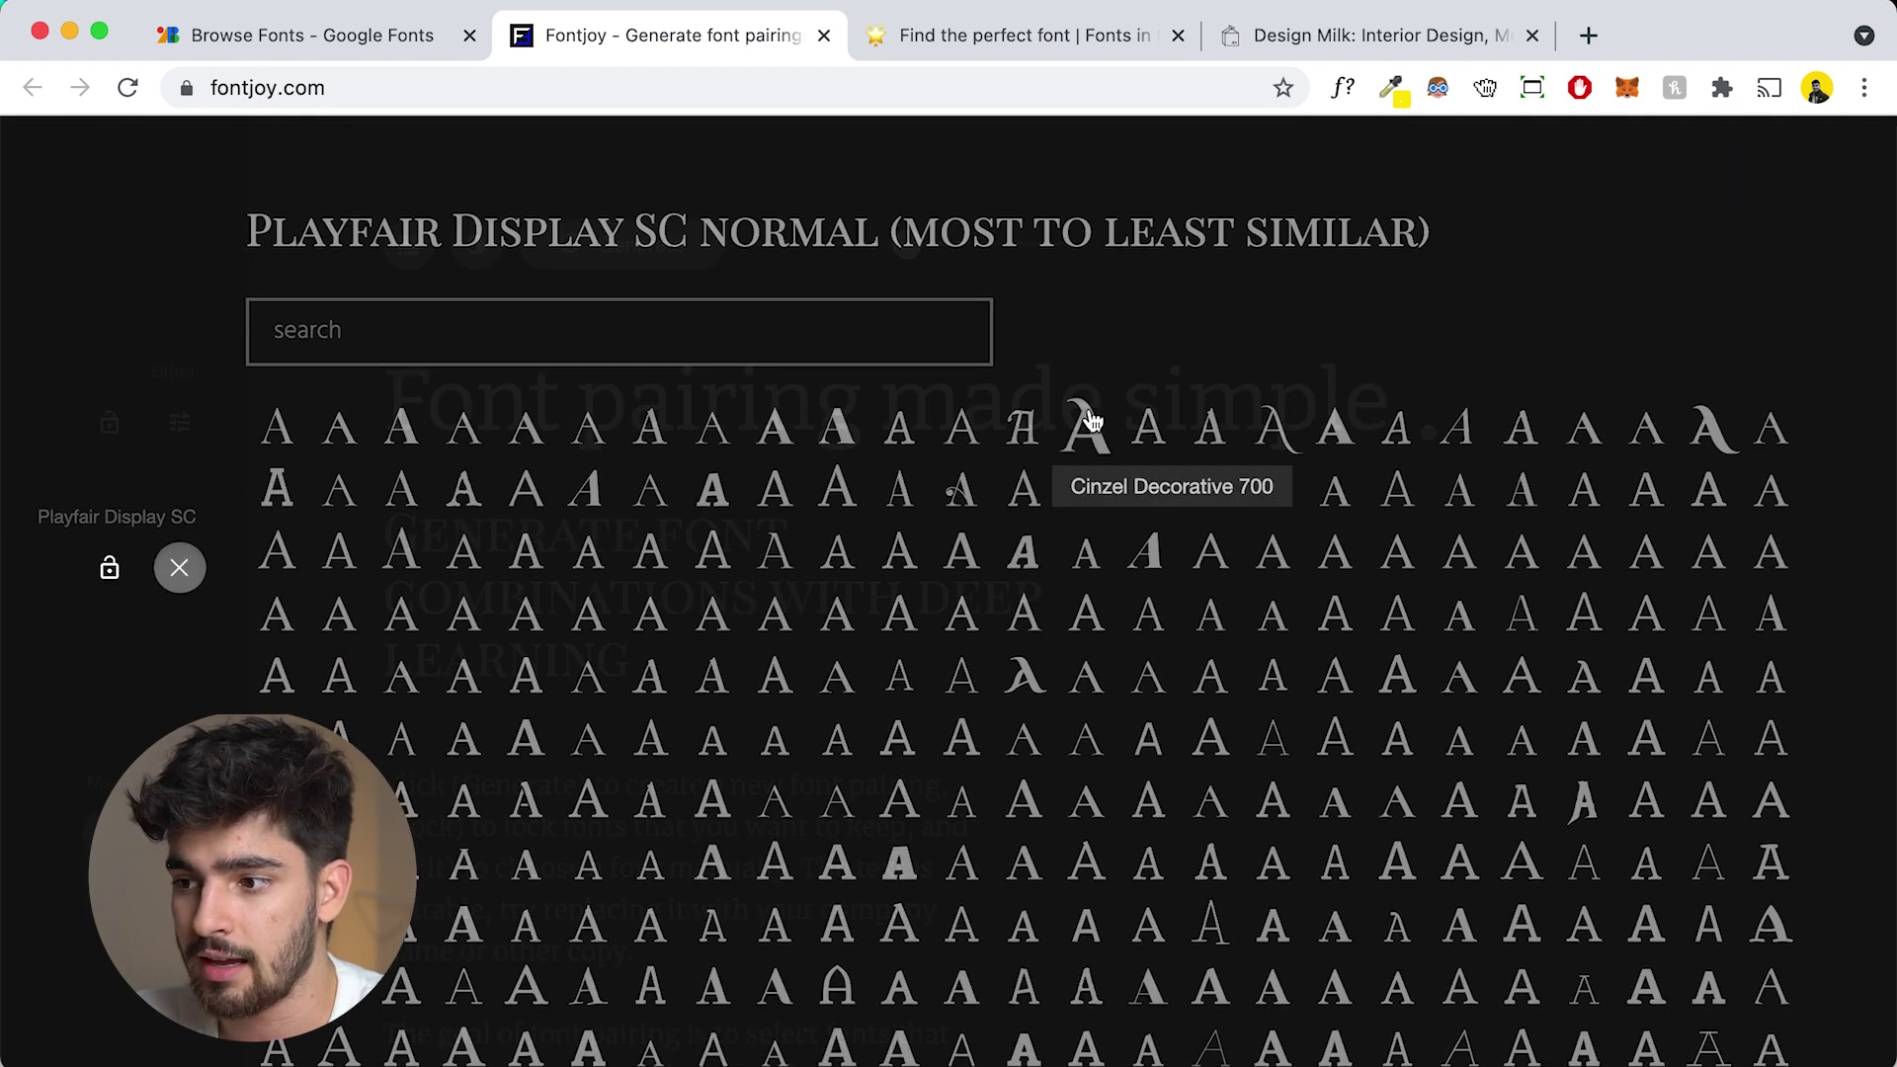
{"action": "left_click", "coordinate": [1091, 422]}
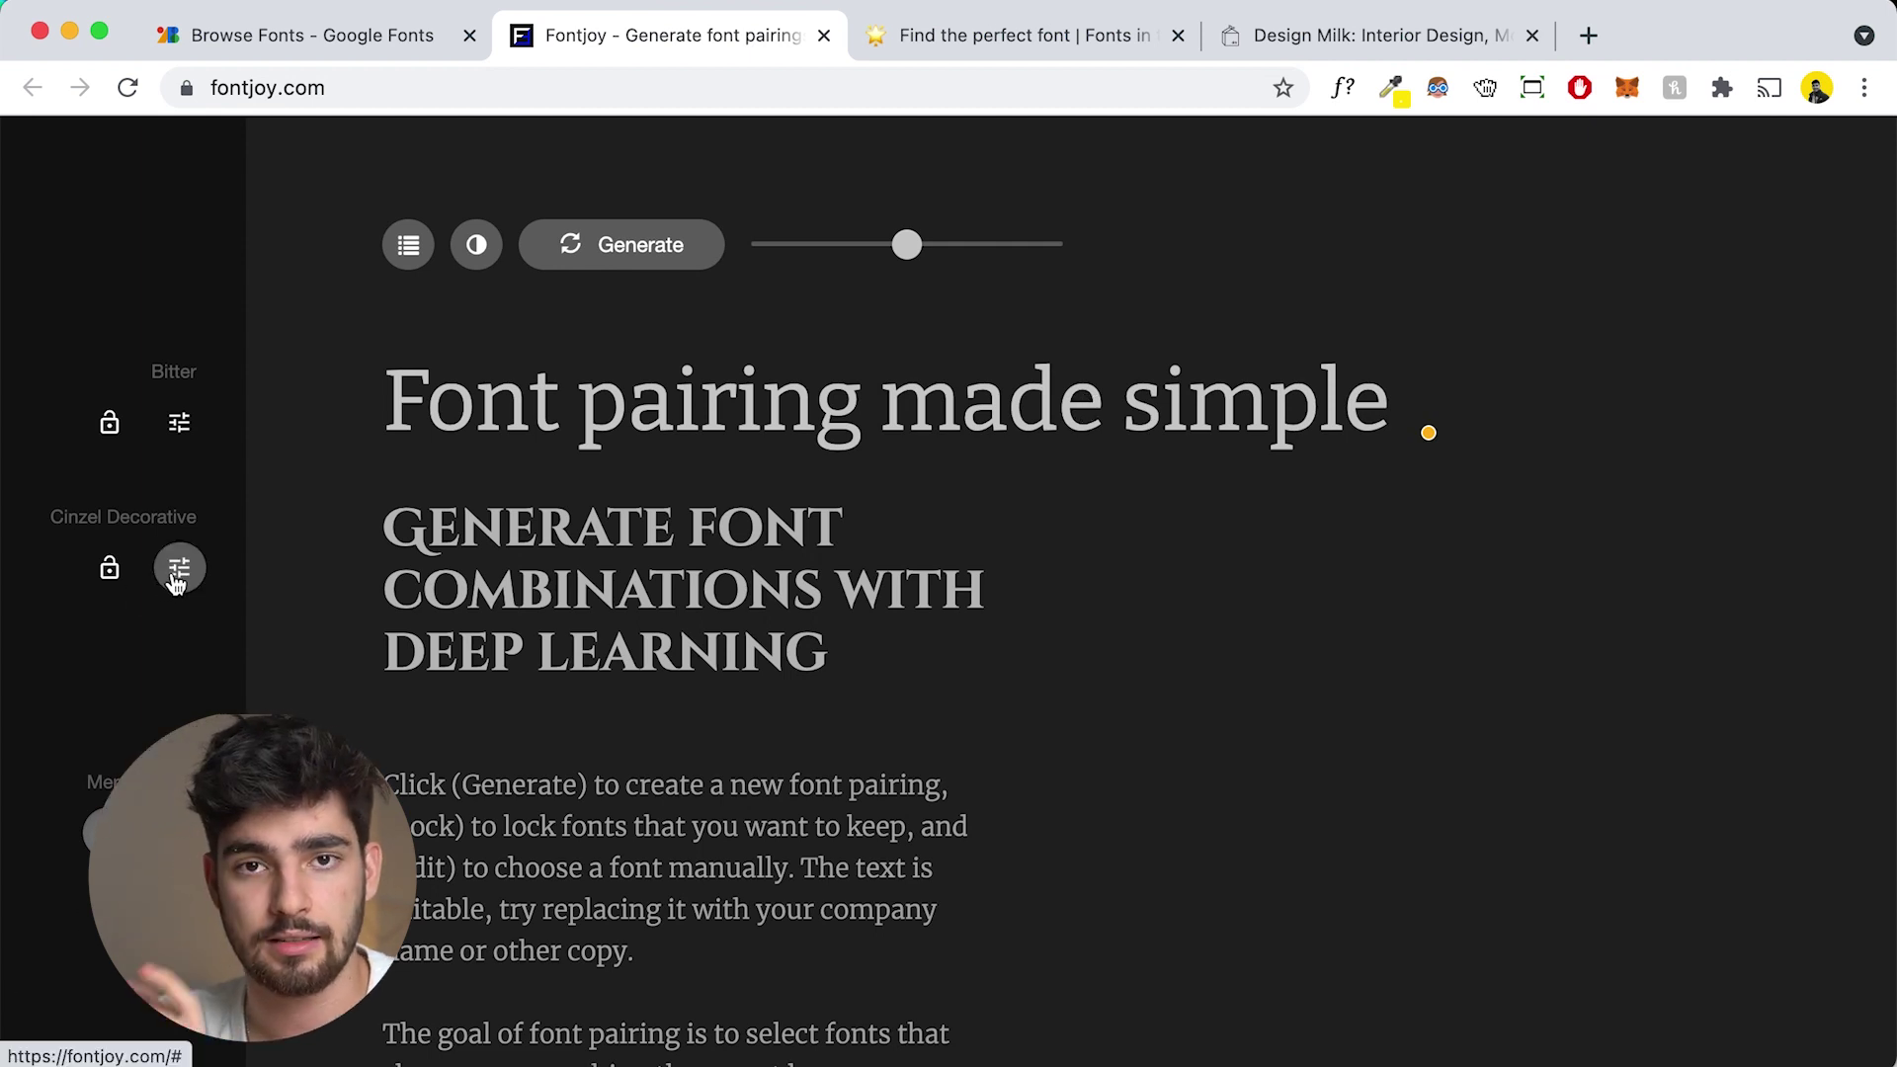
- Lock Cinzel Decorative for the subheading and scroll down the regenerated pairing
{"action": "left_click", "coordinate": [110, 569]}
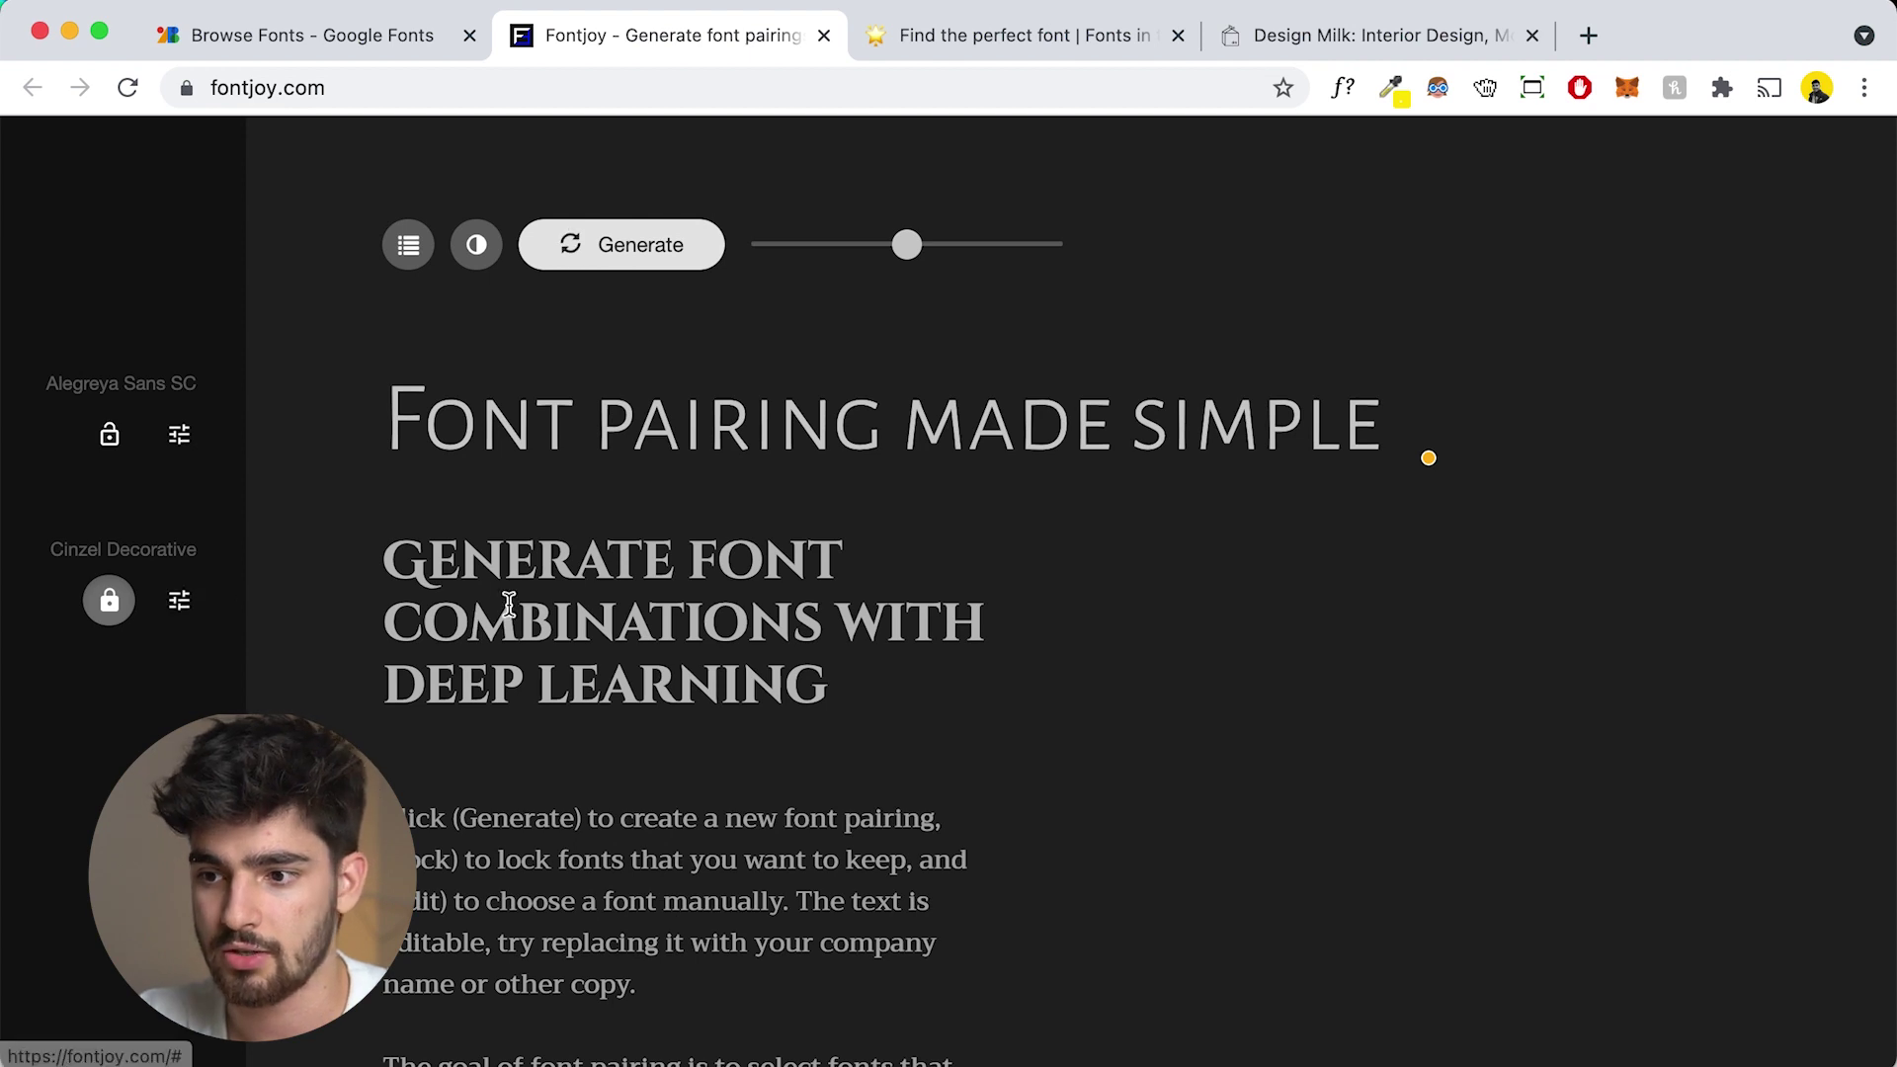
{"action": "scroll", "coordinate": [509, 605], "scroll_direction": "down", "scroll_amount": 3}
{"action": "scroll", "coordinate": [615, 582], "scroll_direction": "down", "scroll_amount": 3}
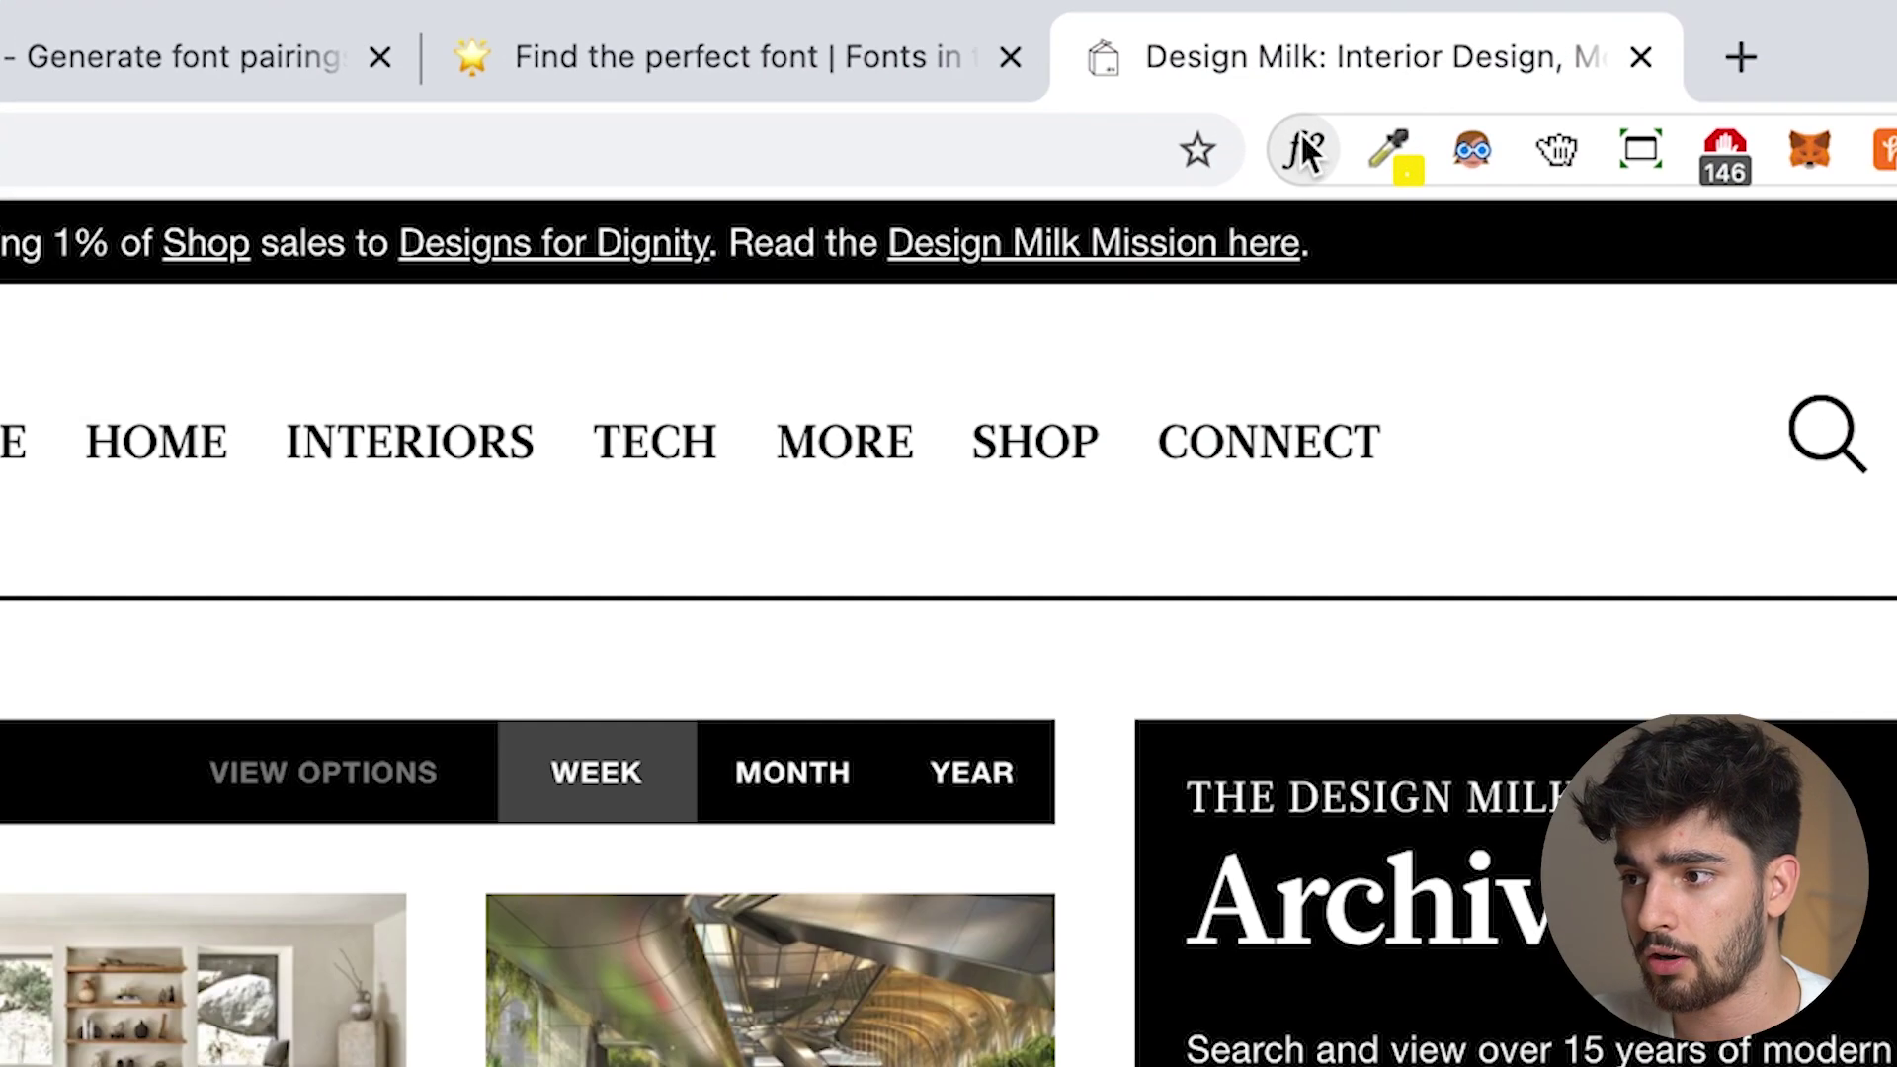
- Turn on WhatFont and read the banner text font, helvetica neue
{"action": "left_click", "coordinate": [1300, 144]}
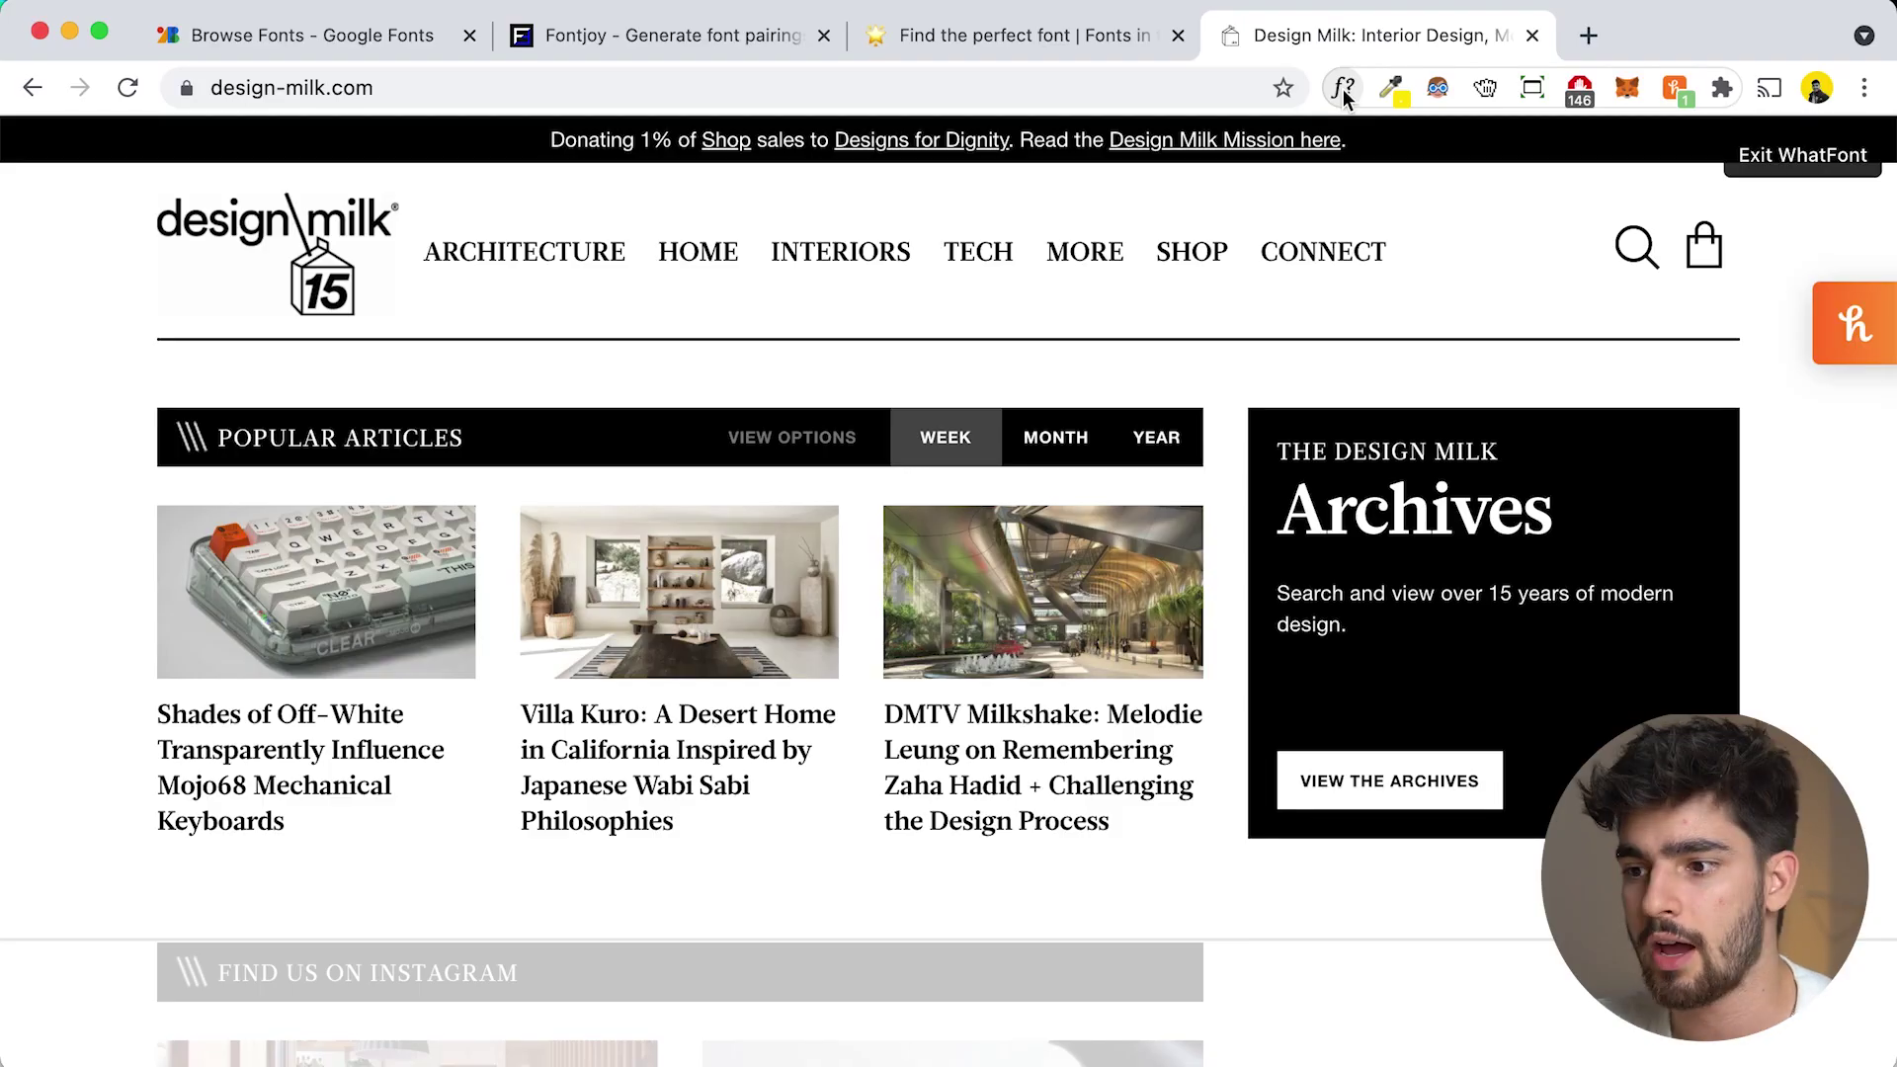
{"action": "mouse_move", "coordinate": [1343, 132]}
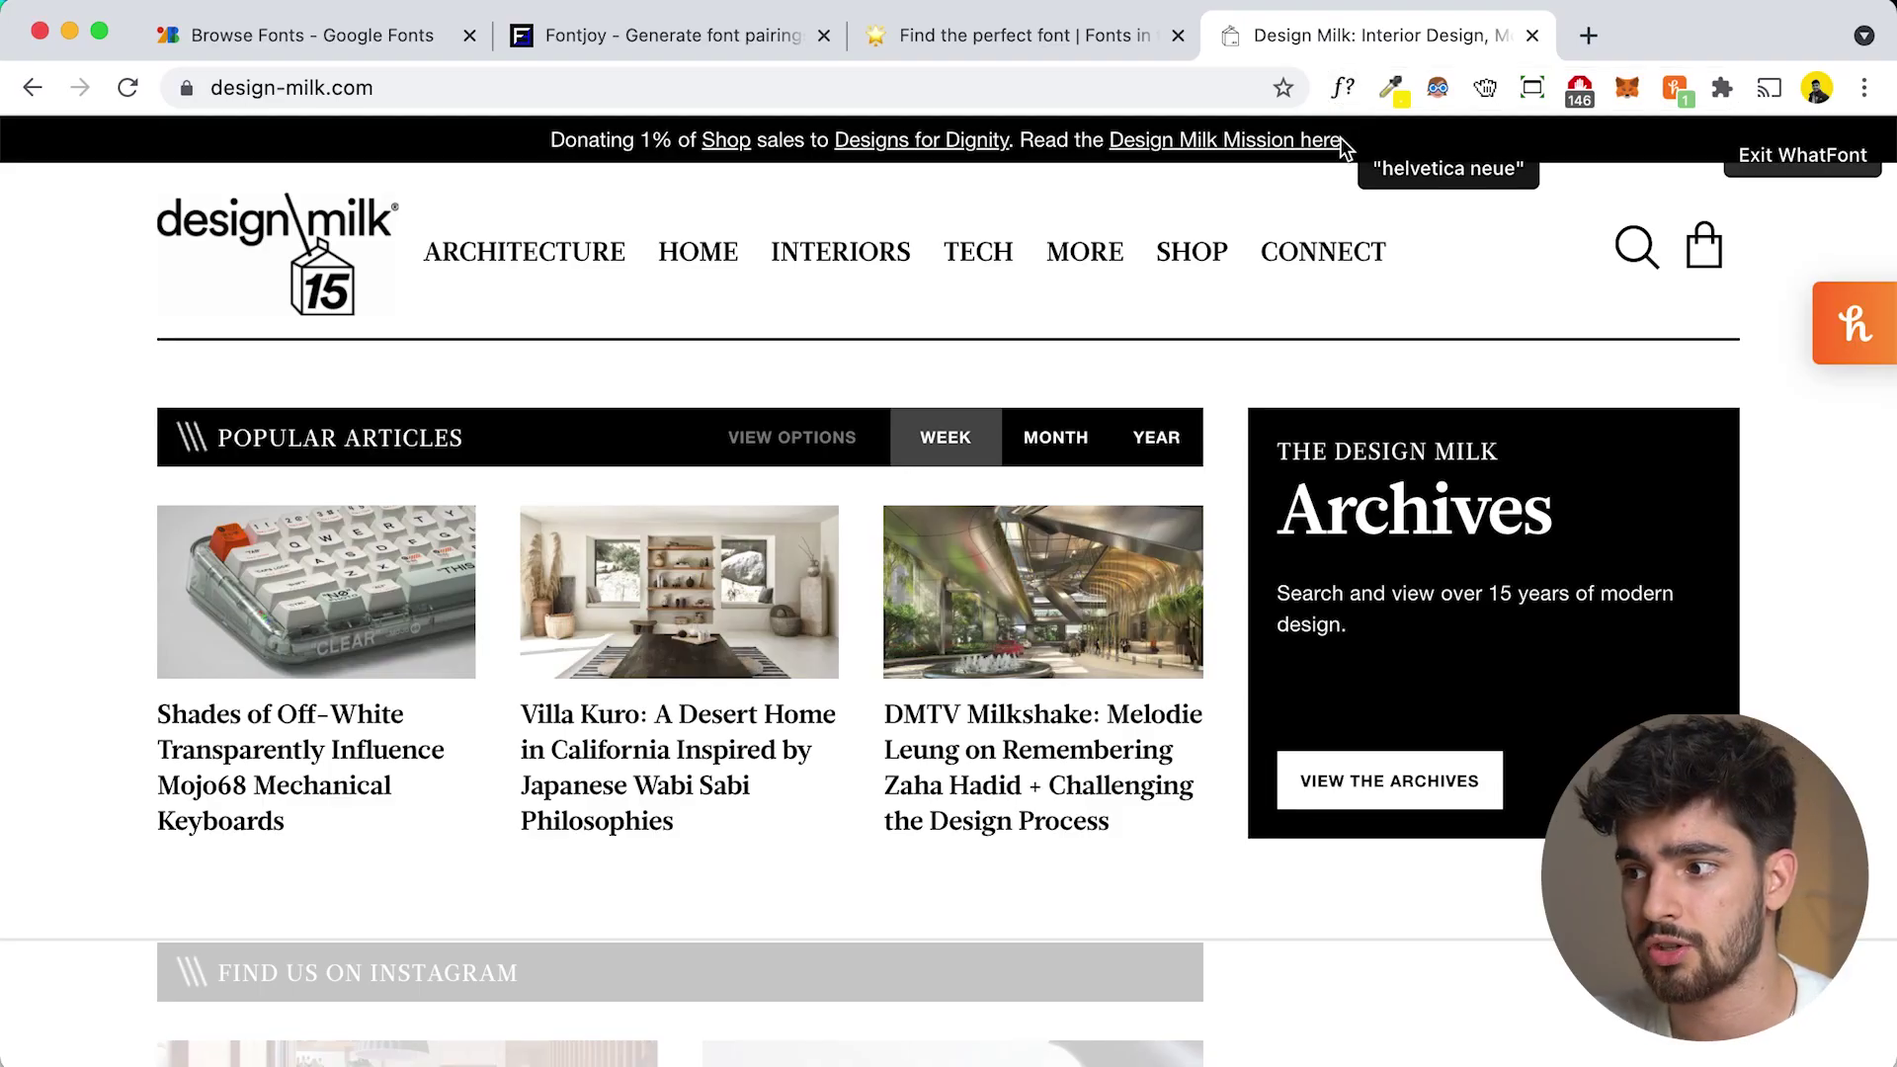
{"action": "mouse_move", "coordinate": [1192, 253]}
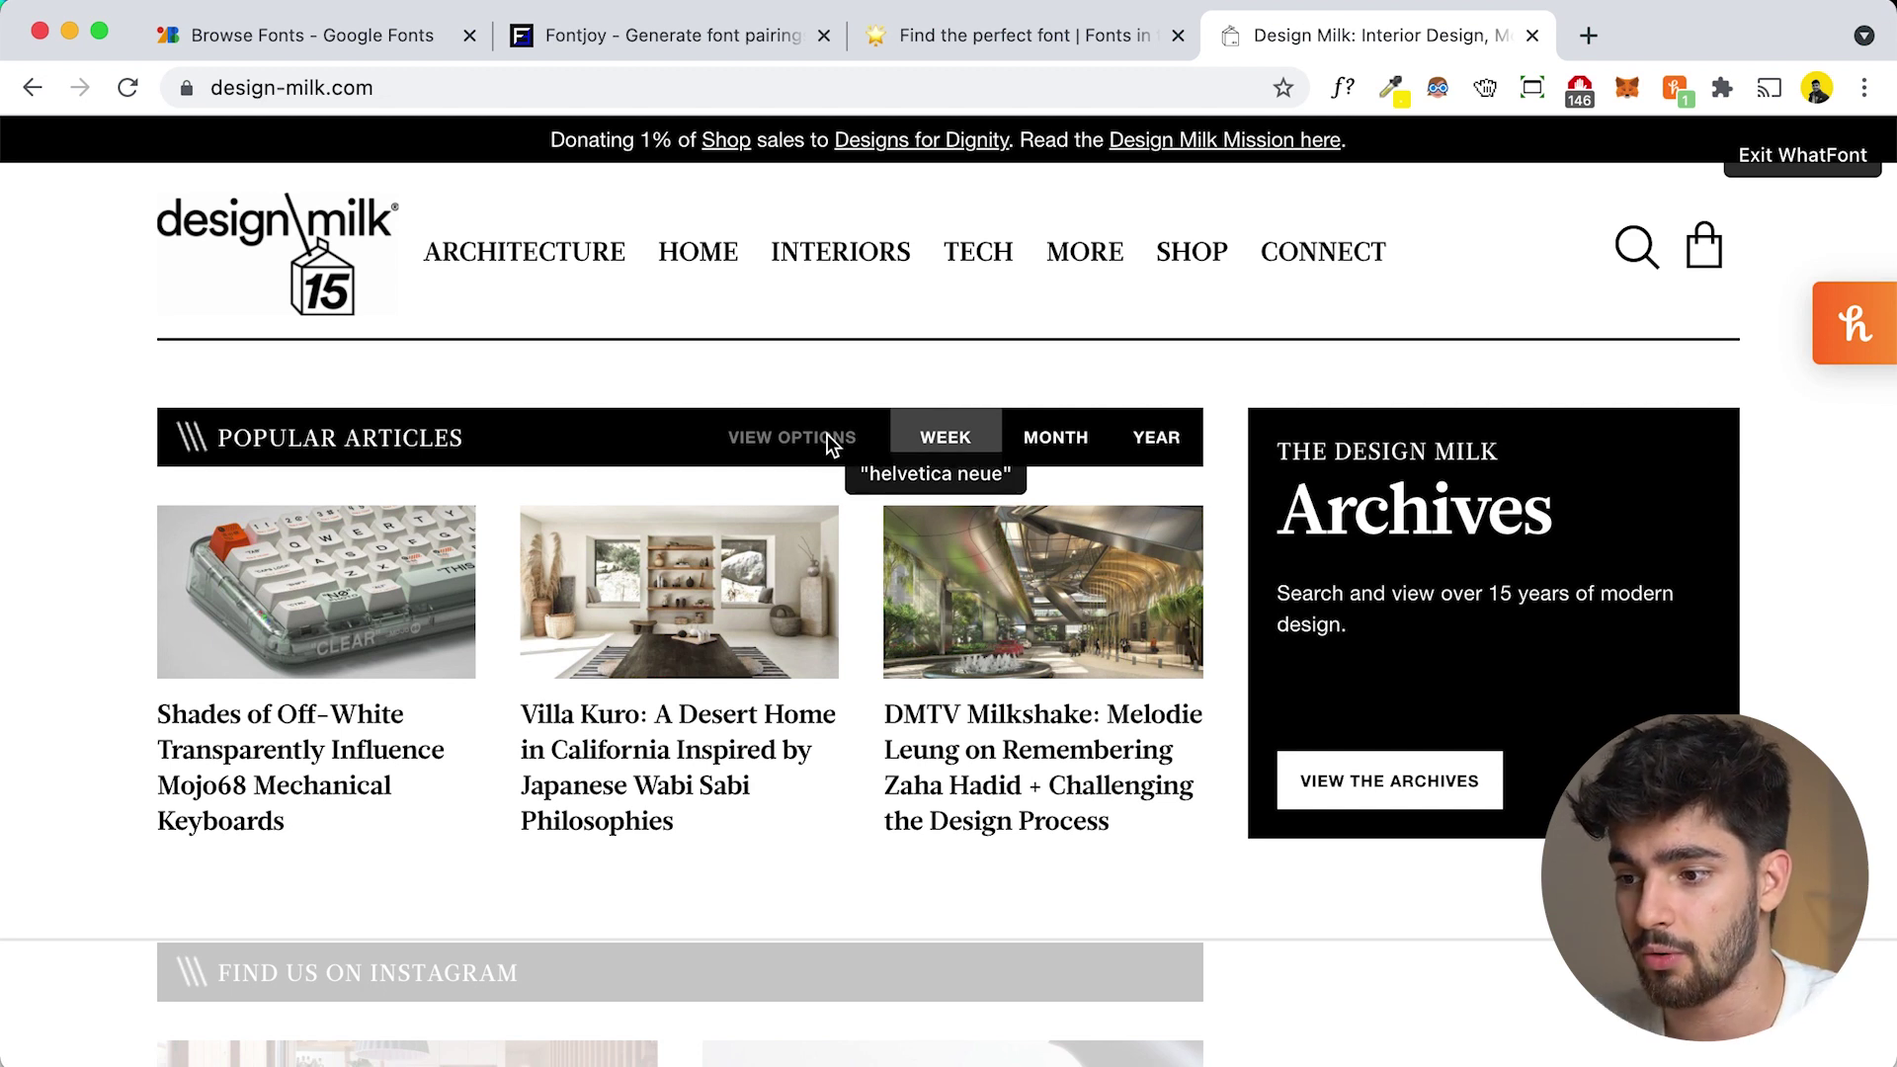
- Scroll the Design Milk page to identify the Instagram caption font as Helvetica Neue
{"action": "scroll", "coordinate": [1314, 601], "scroll_direction": "up", "scroll_amount": 3}
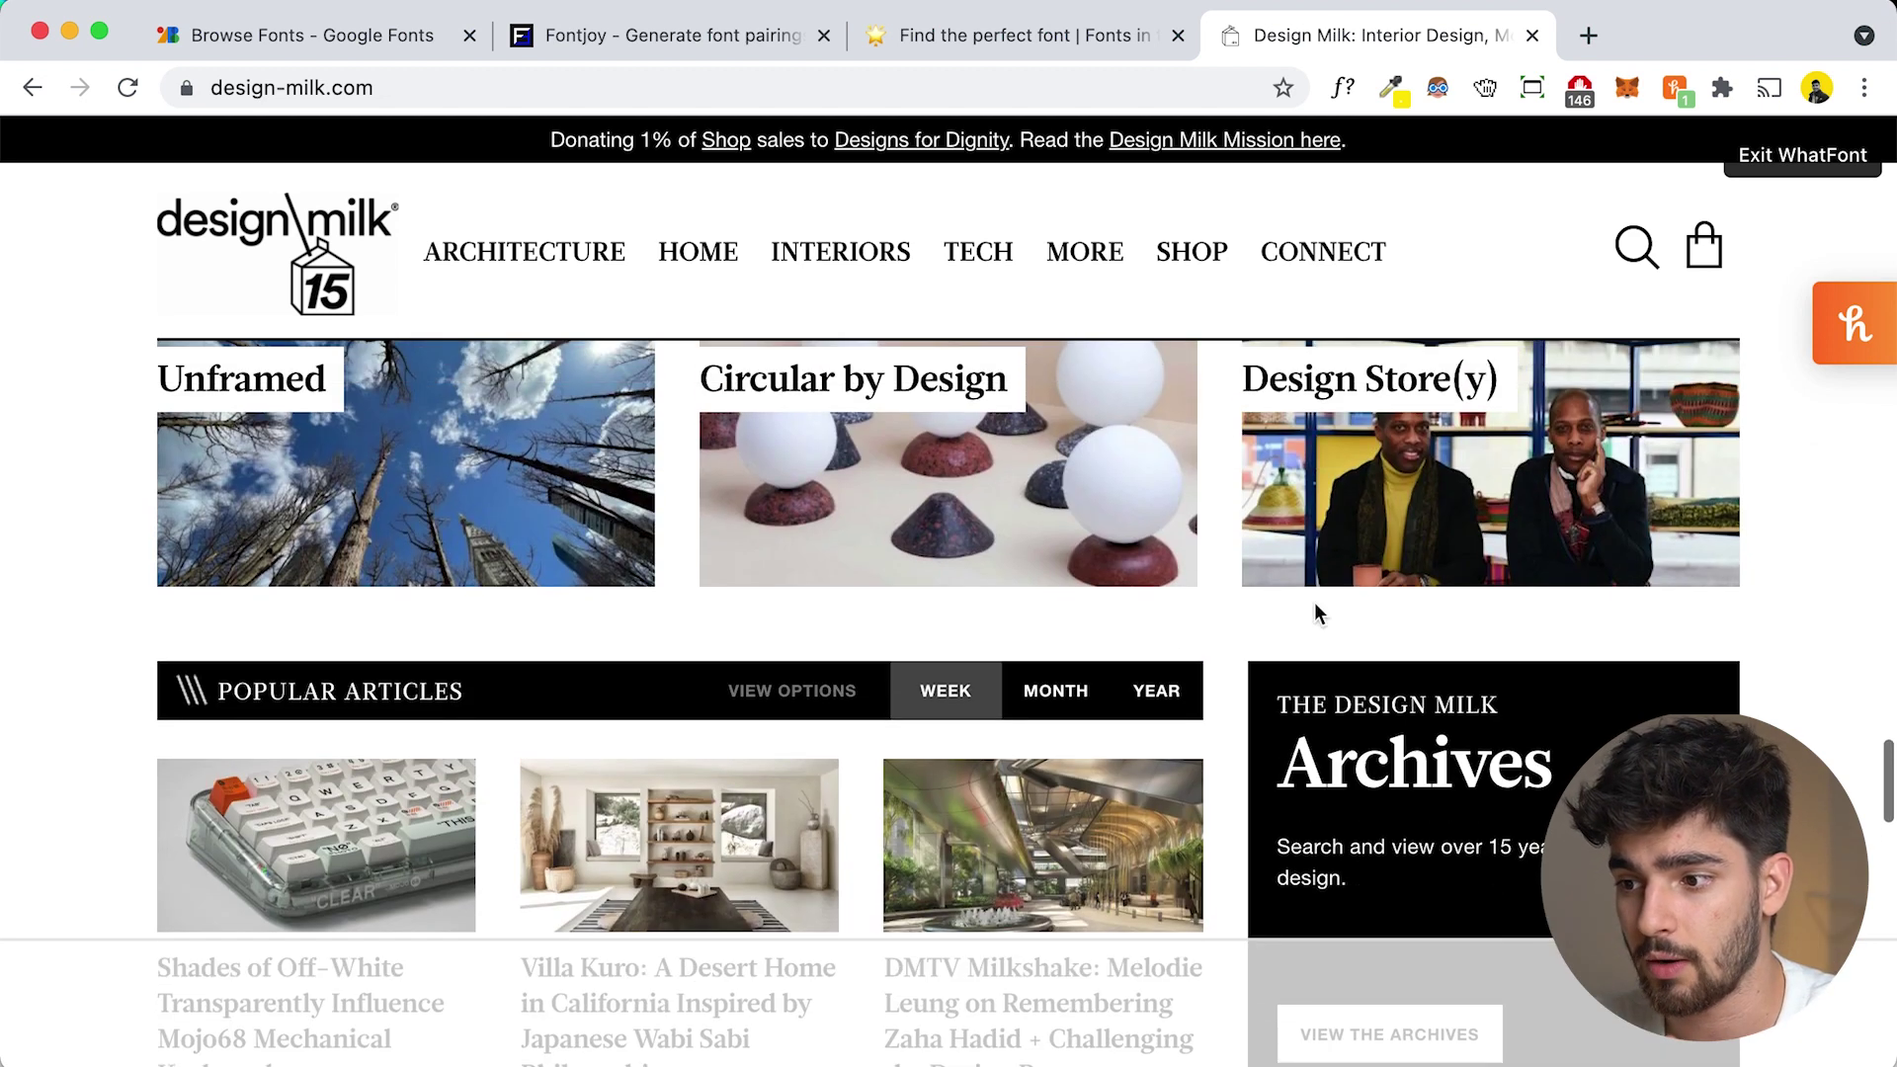
{"action": "scroll", "coordinate": [793, 684], "scroll_direction": "down", "scroll_amount": 7}
{"action": "scroll", "coordinate": [792, 684], "scroll_direction": "down", "scroll_amount": 4}
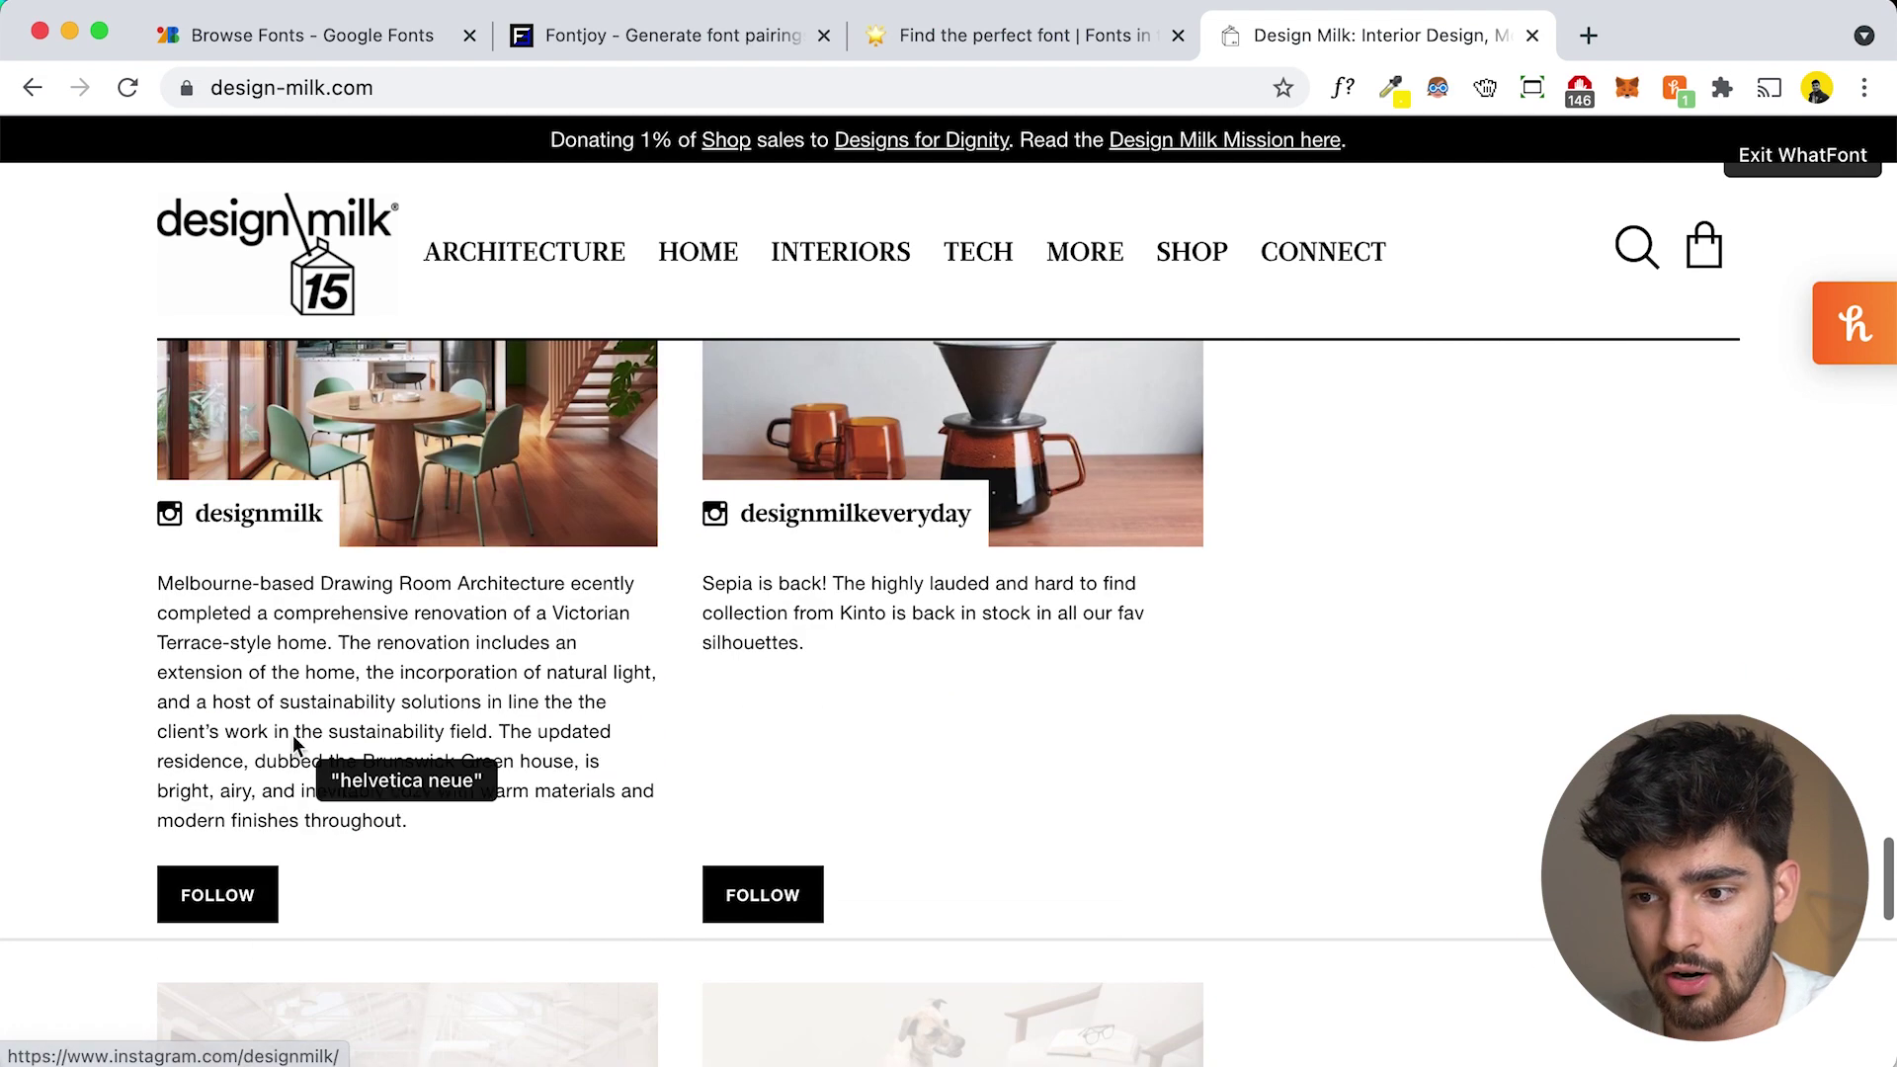
{"action": "scroll", "coordinate": [293, 735], "scroll_direction": "up", "scroll_amount": 2}
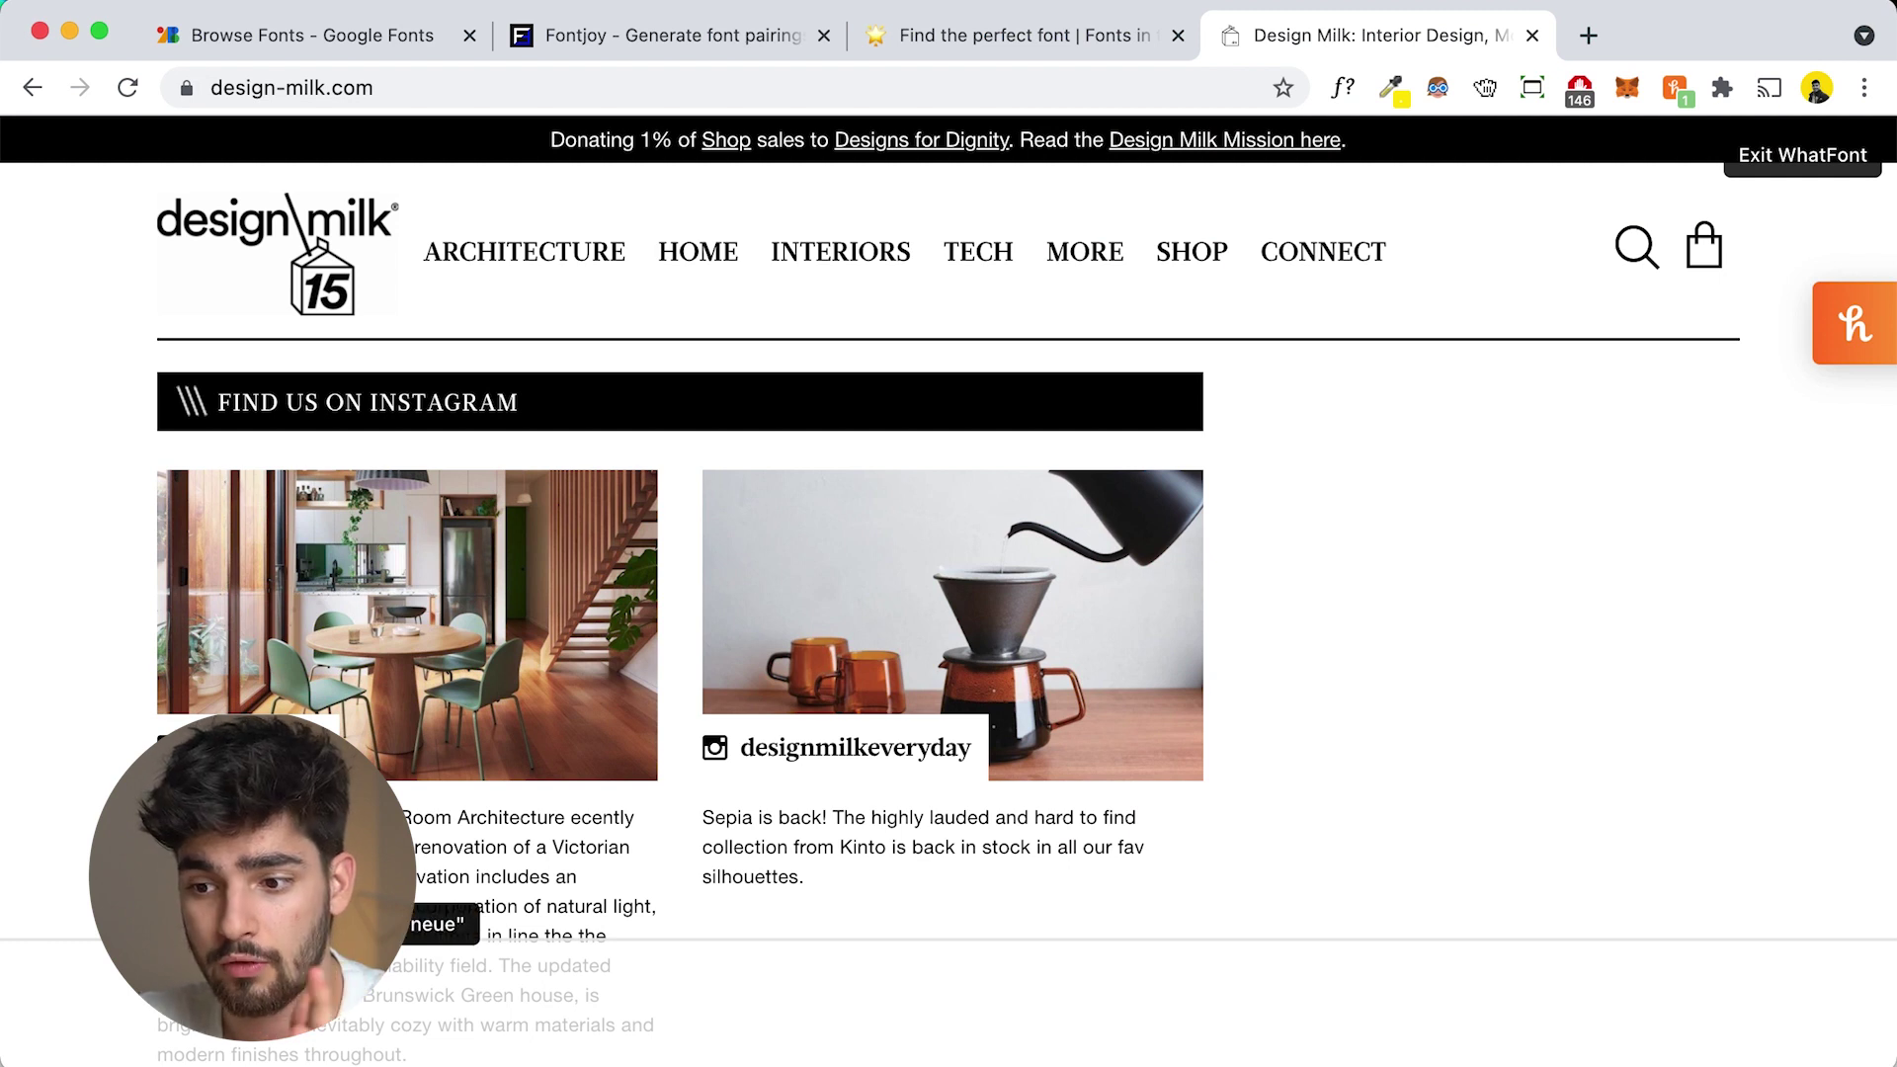
{"action": "scroll", "coordinate": [351, 538], "scroll_direction": "down", "scroll_amount": 4}
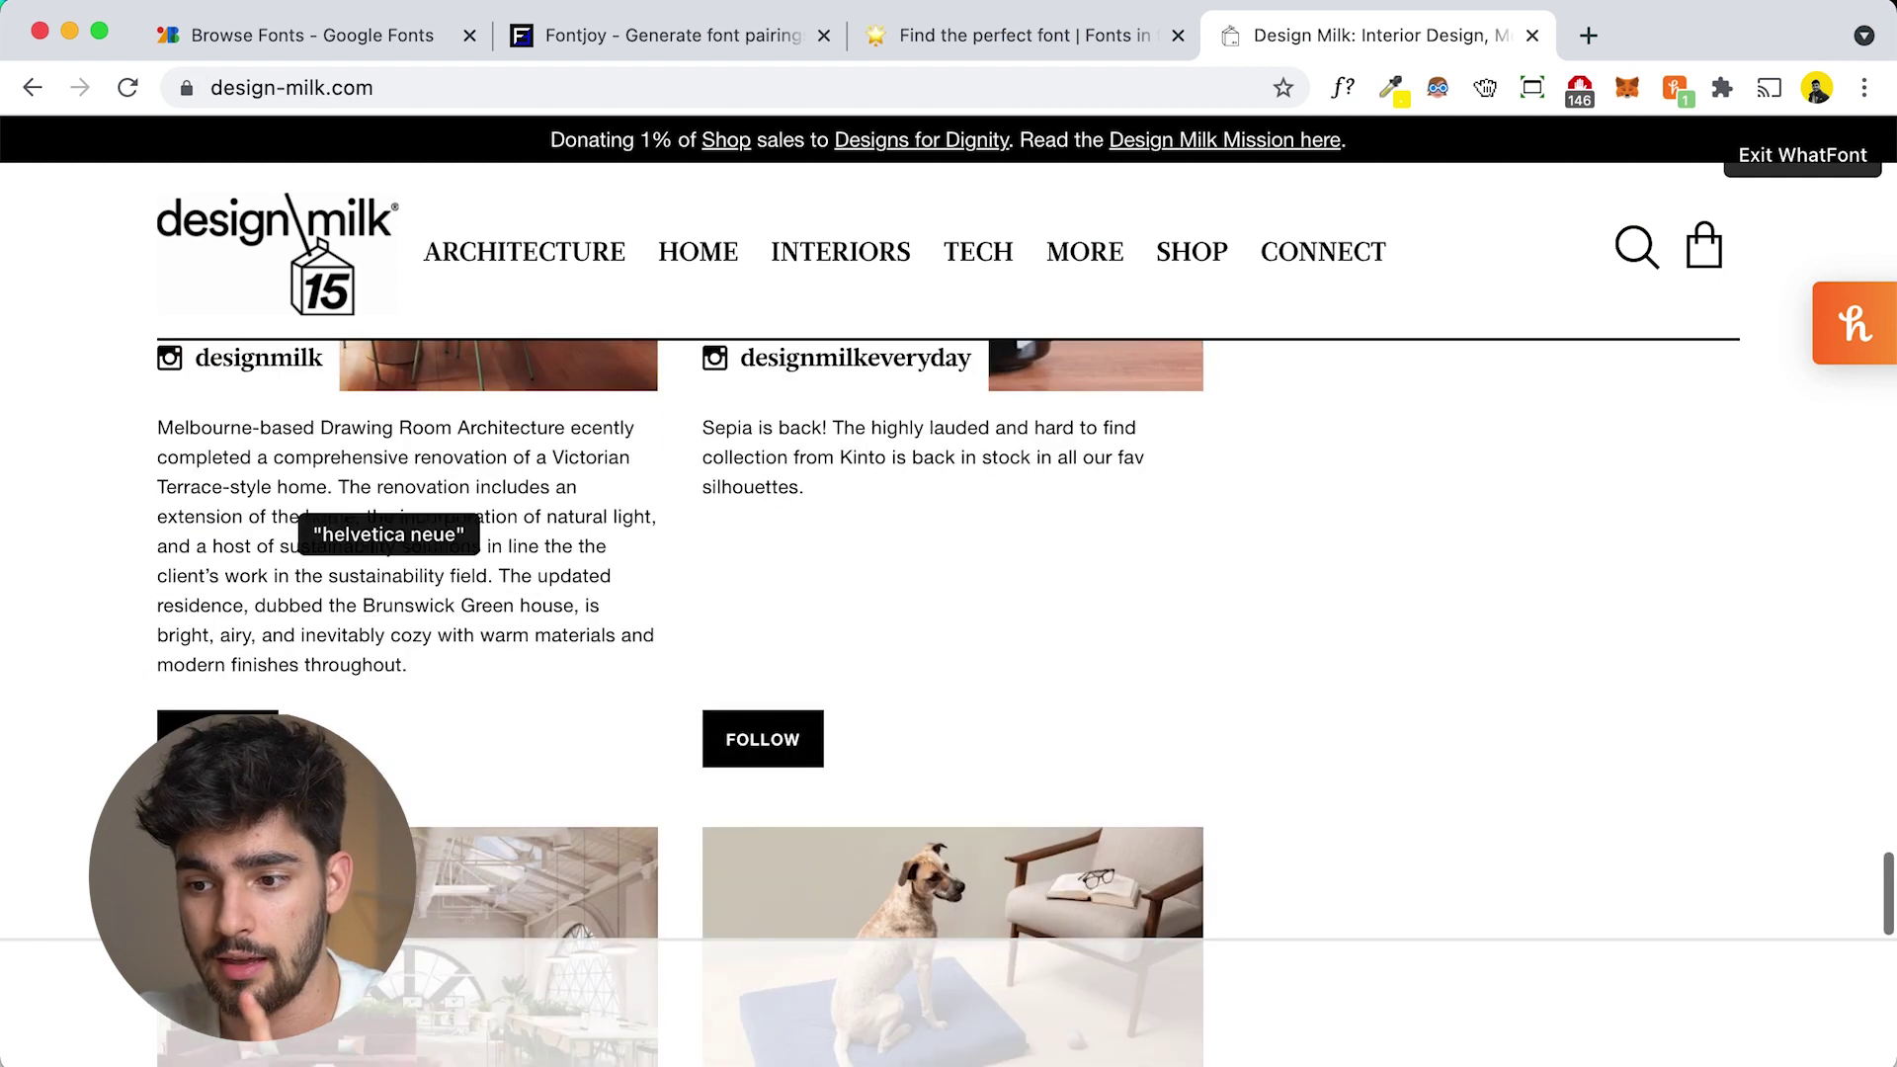
{"action": "scroll", "coordinate": [596, 739], "scroll_direction": "down", "scroll_amount": 8}
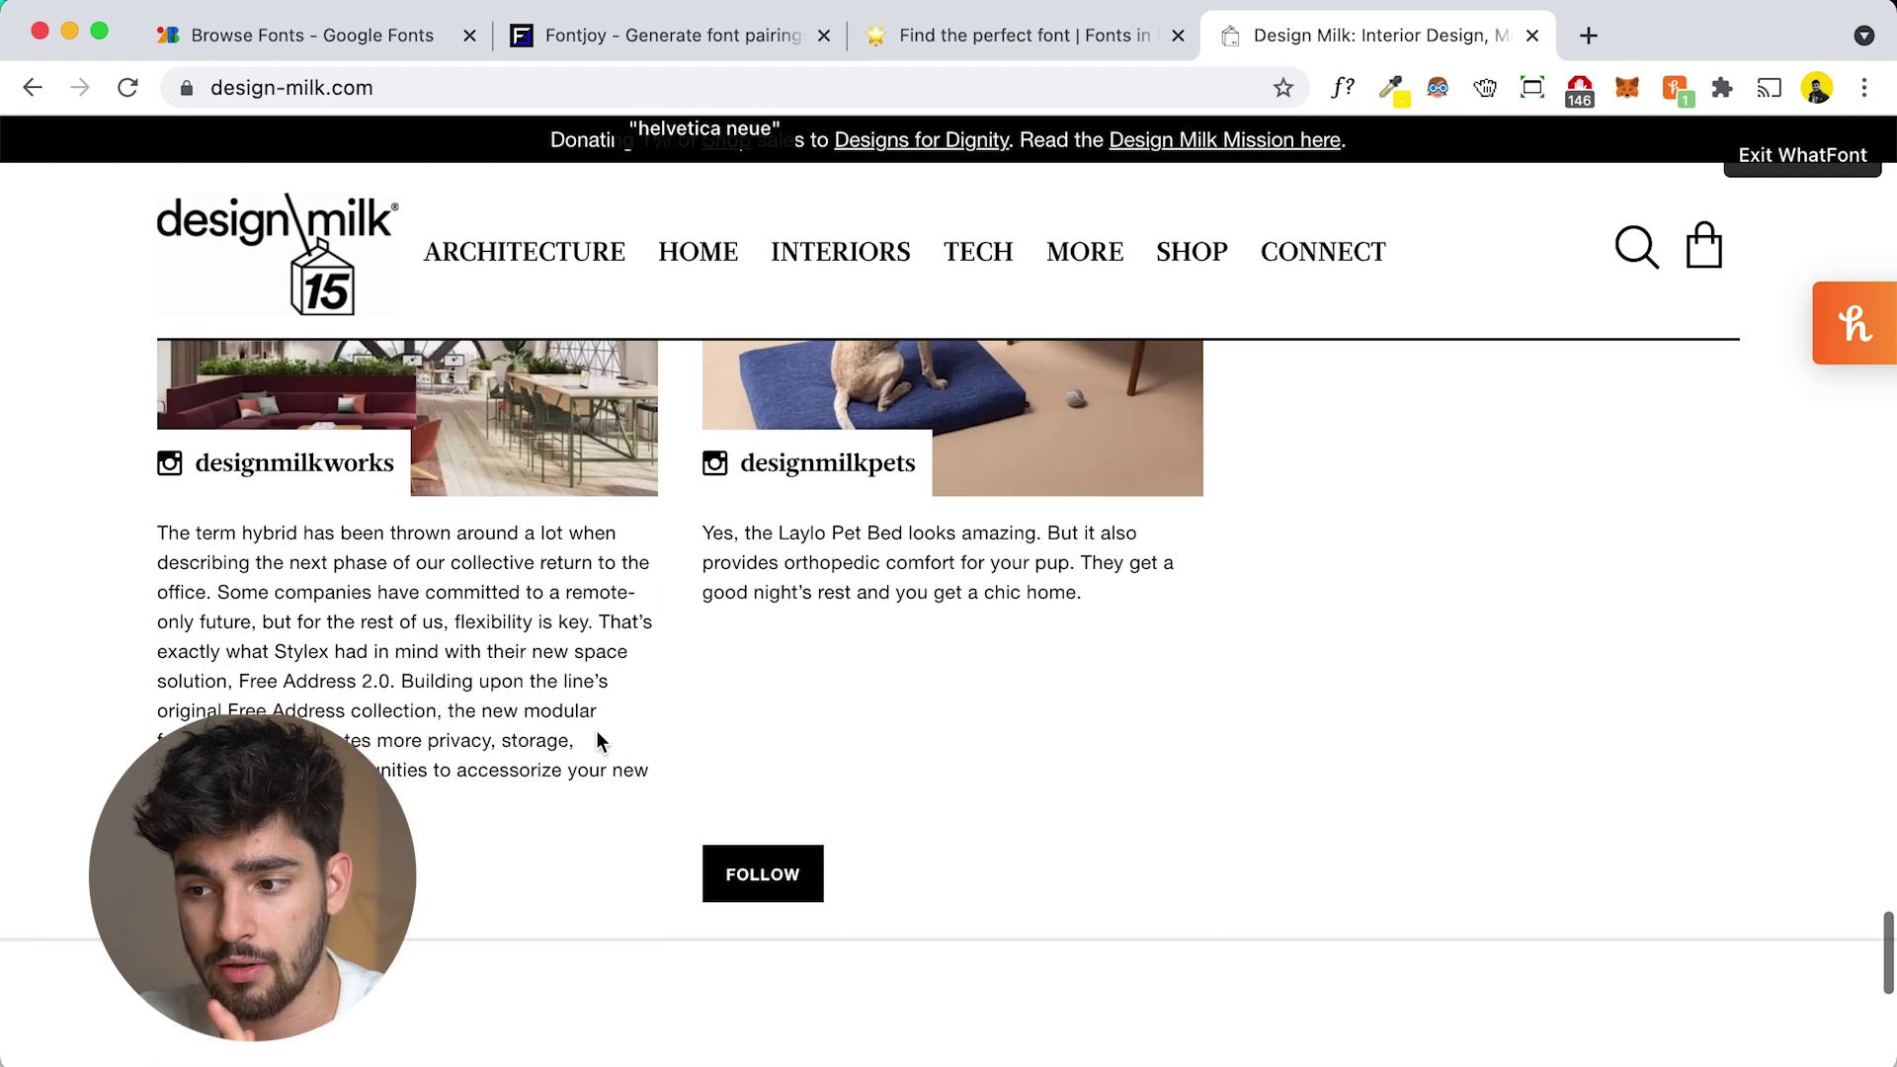